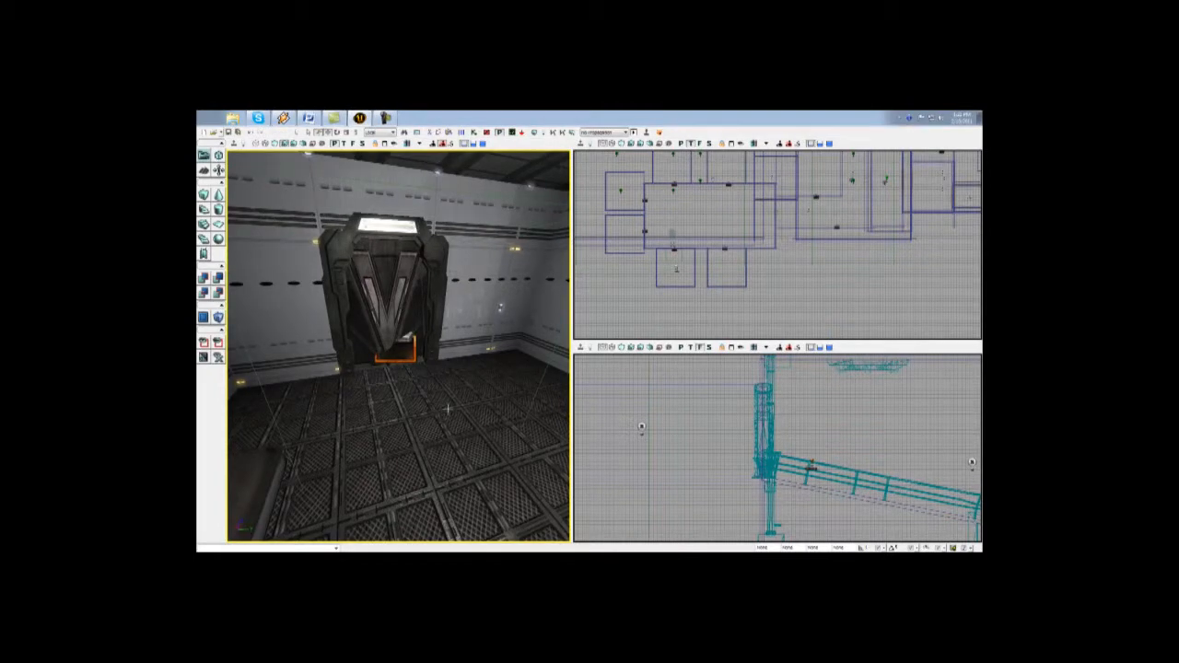
# Fly through the white-walled room and the dark corridors beyond it to inspect the doors, ceiling lights and blue energy orb
pyautogui.moveTo(440, 409); pyautogui.dragTo(433, 295)
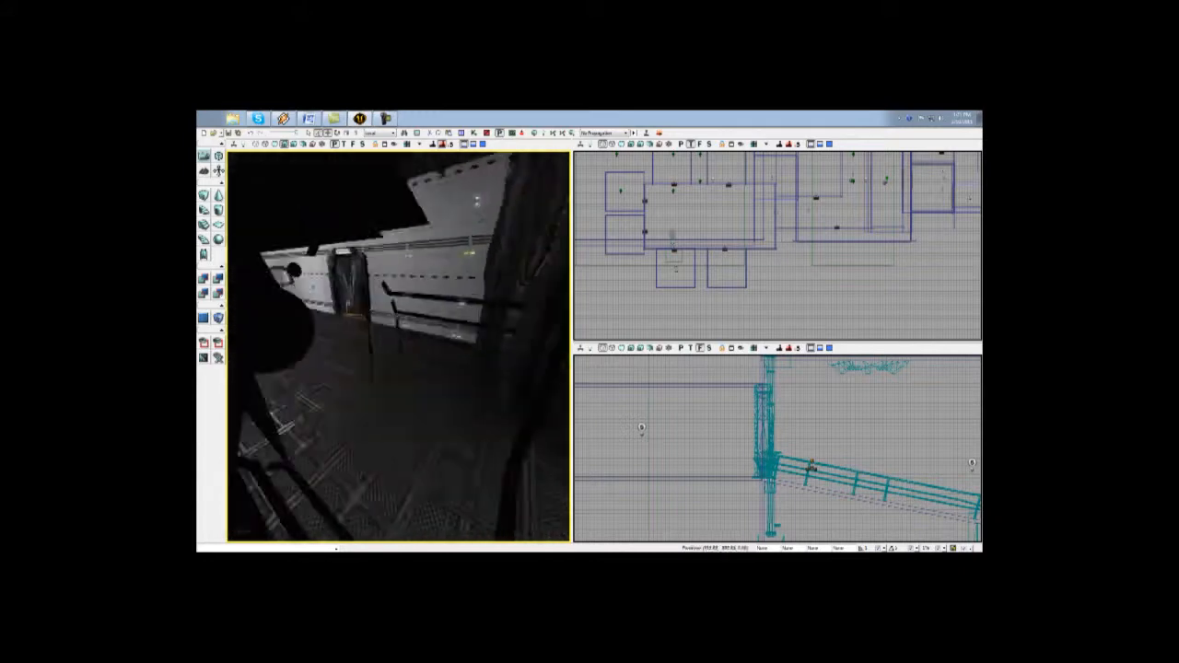
pyautogui.moveTo(398, 347); pyautogui.dragTo(383, 346, button='right')
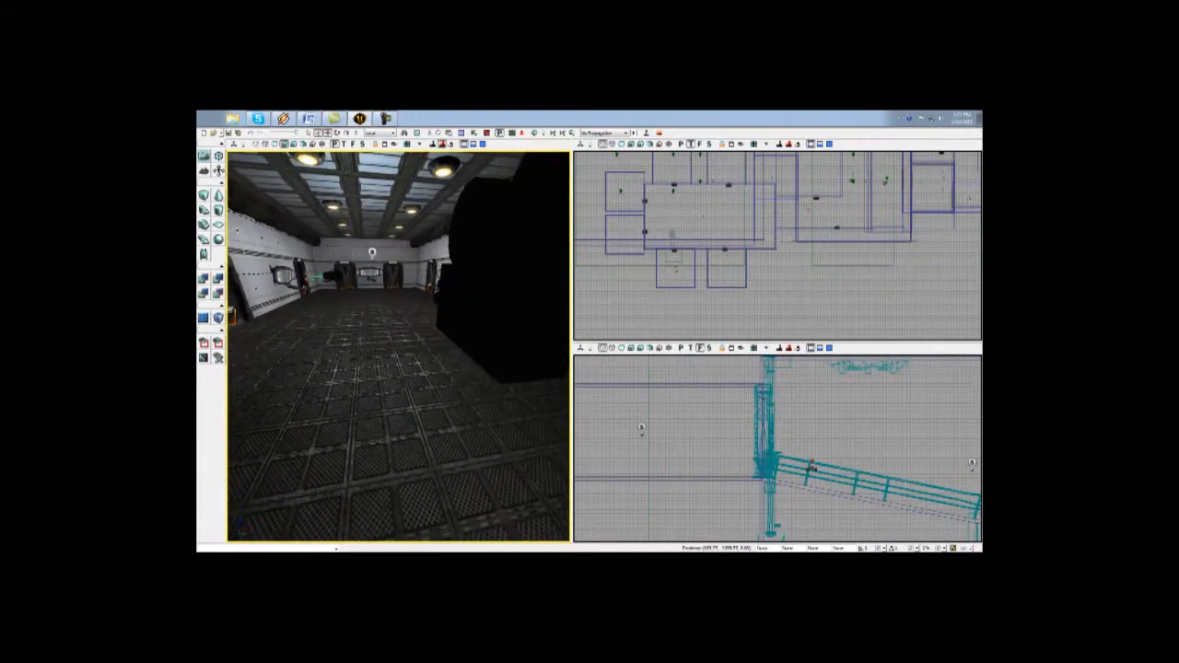
pyautogui.moveTo(398, 346); pyautogui.dragTo(526, 162)
pyautogui.moveTo(373, 474); pyautogui.dragTo(392, 336)
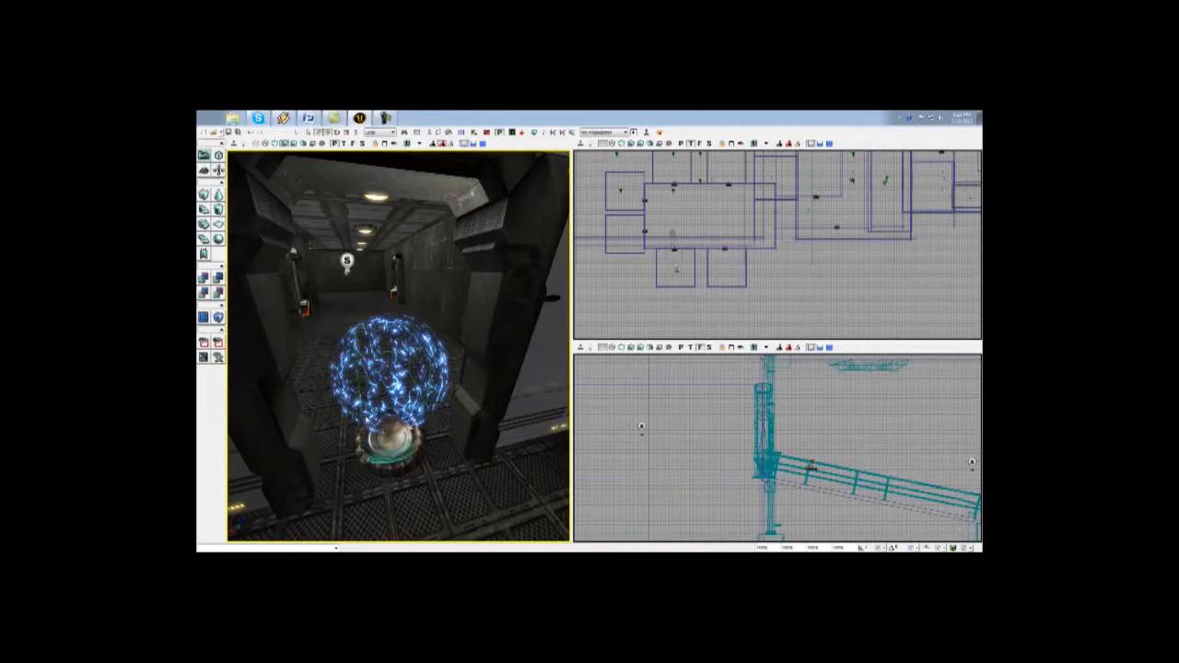
pyautogui.moveTo(398, 368); pyautogui.dragTo(345, 194)
pyautogui.moveTo(398, 347); pyautogui.dragTo(497, 341)
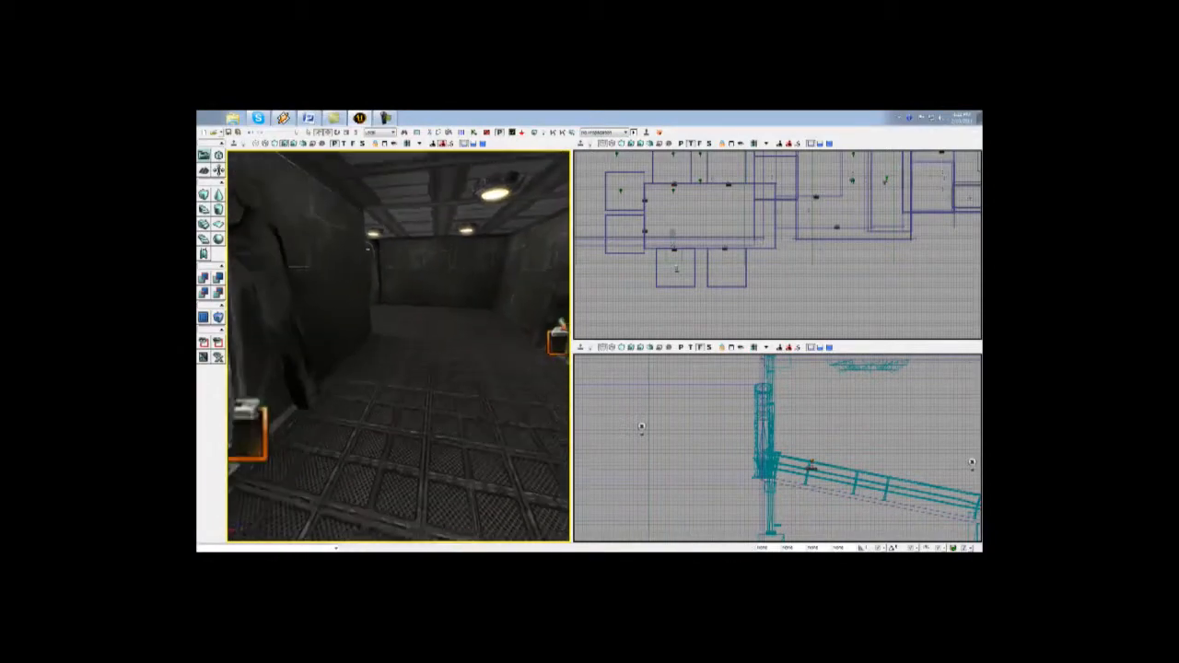
pyautogui.moveTo(398, 346); pyautogui.dragTo(396, 378)
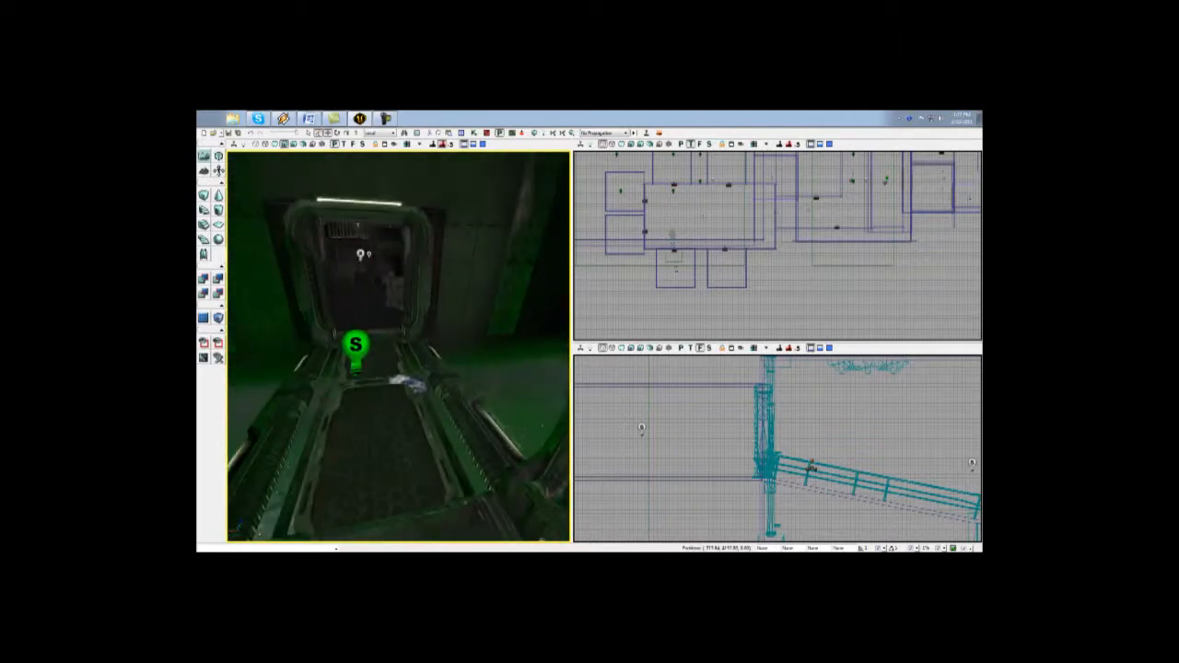
# Examine the green liquid pit around the walkway and the dark storage room with its crates and ceiling lights
pyautogui.moveTo(398, 346); pyautogui.dragTo(490, 285)
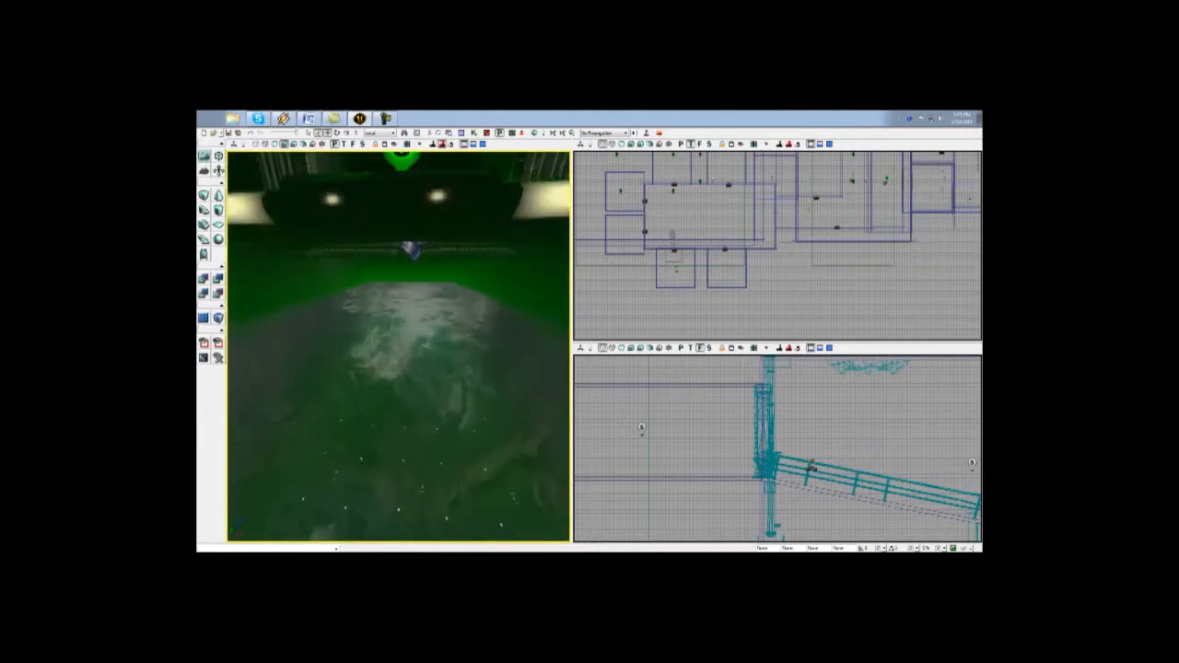
pyautogui.moveTo(398, 347); pyautogui.dragTo(398, 396)
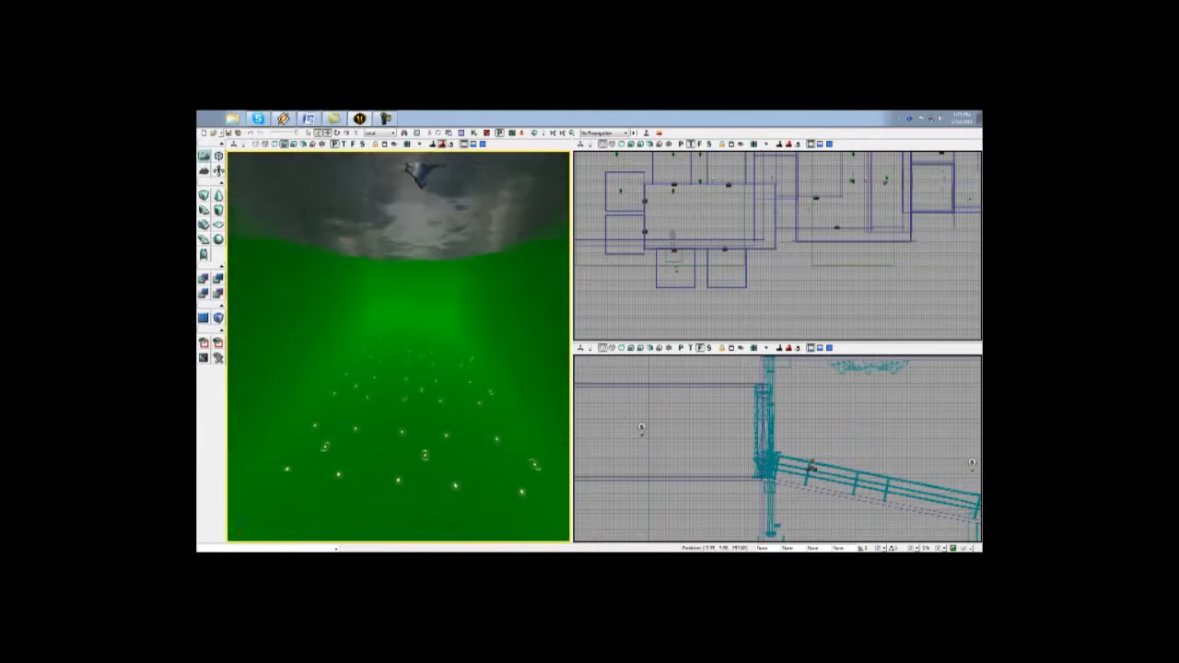
pyautogui.moveTo(398, 346); pyautogui.dragTo(398, 401)
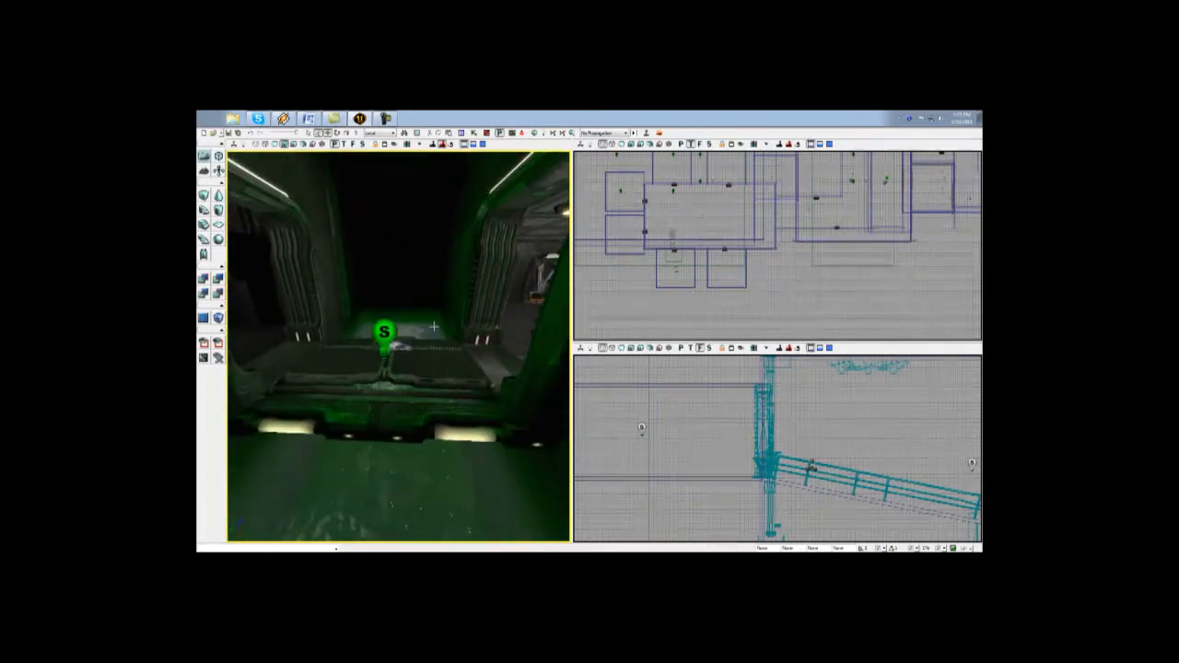
pyautogui.moveTo(433, 327); pyautogui.dragTo(433, 451)
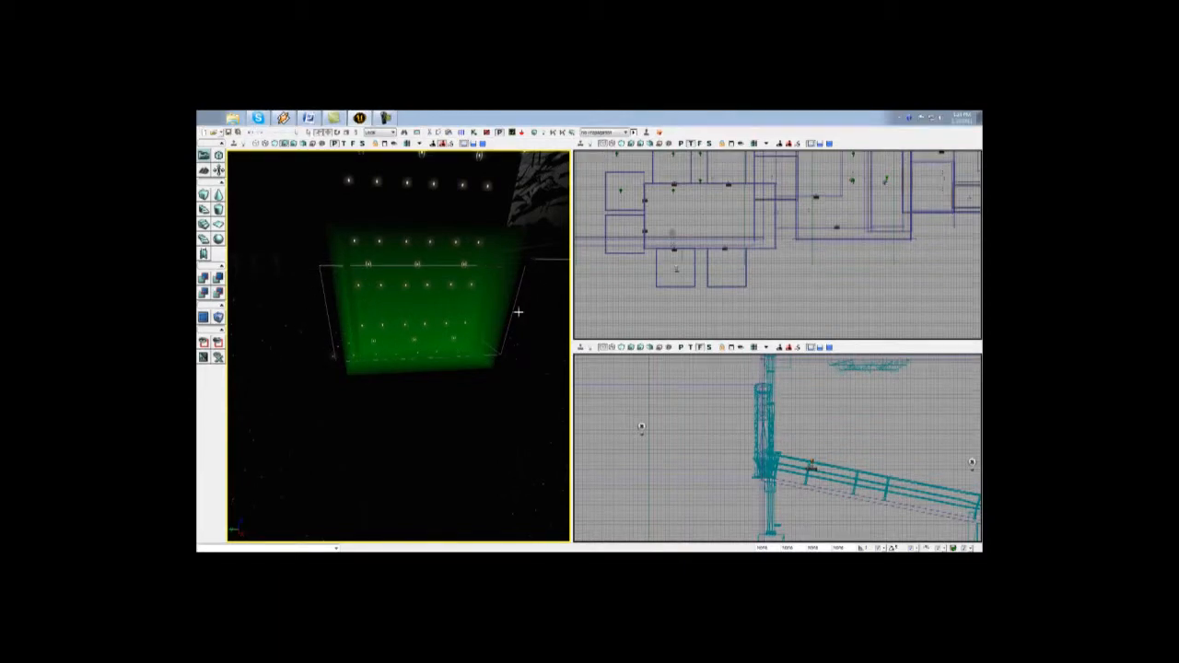
pyautogui.moveTo(451, 376)
pyautogui.mouseDown()
pyautogui.moveTo(452, 193)
pyautogui.moveTo(428, 184)
pyautogui.moveTo(442, 175)
pyautogui.moveTo(438, 159)
pyautogui.moveTo(433, 189)
pyautogui.moveTo(422, 159)
pyautogui.moveTo(474, 168)
pyautogui.moveTo(566, 155)
pyautogui.moveTo(448, 377)
pyautogui.mouseUp()
pyautogui.moveTo(447, 377); pyautogui.dragTo(232, 310, button='right')
pyautogui.moveTo(398, 310); pyautogui.dragTo(290, 320, button='right')
pyautogui.moveTo(501, 424); pyautogui.dragTo(468, 452, button='right')
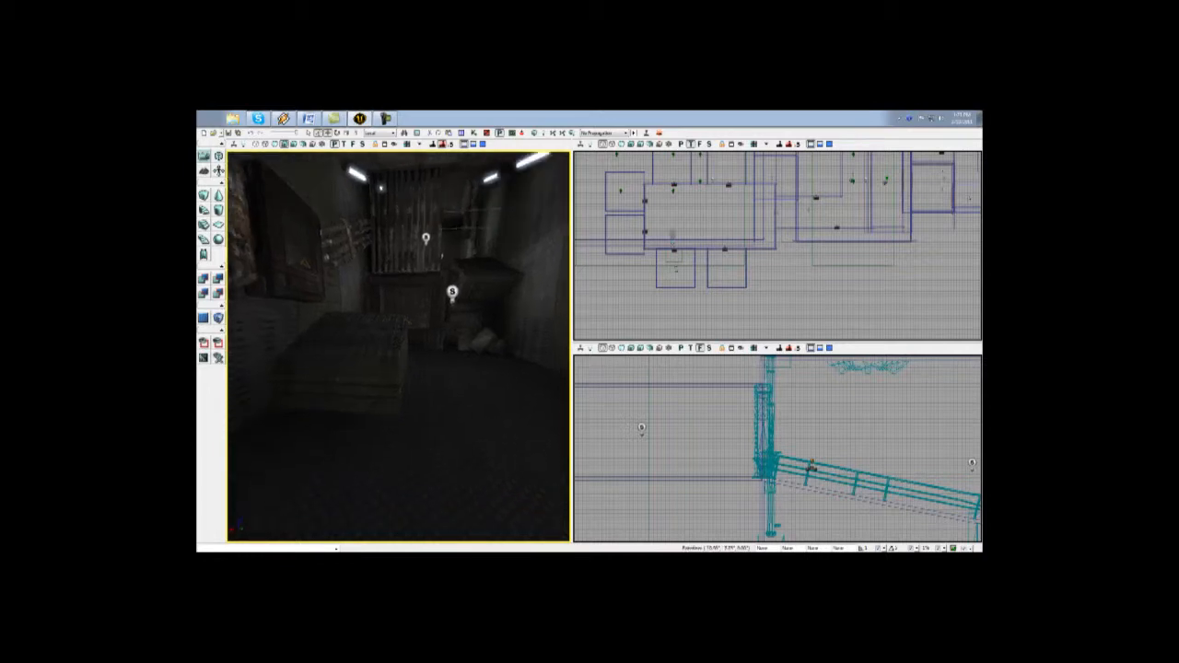
pyautogui.moveTo(462, 344); pyautogui.dragTo(481, 383)
pyautogui.moveTo(422, 290); pyautogui.dragTo(436, 321)
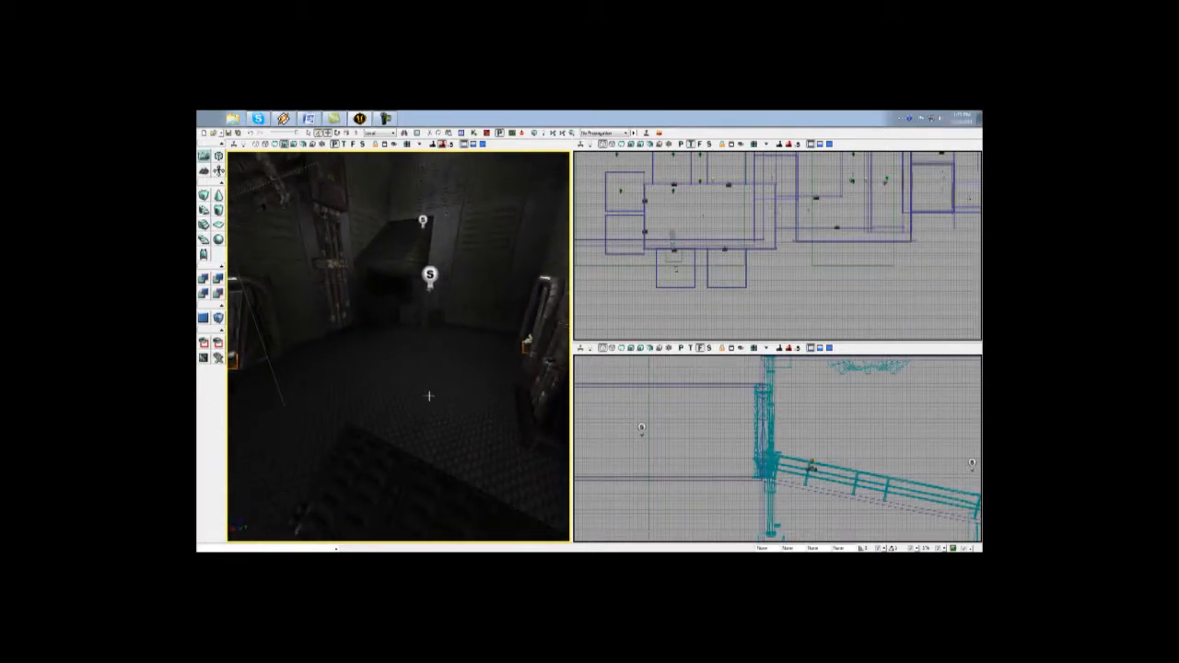
# Look through the dark passage, viewing the orange-knobbed lever and the blue energy orb in front of the door
pyautogui.moveTo(327, 355)
pyautogui.mouseDown()
pyautogui.moveTo(330, 341)
pyautogui.moveTo(334, 350)
pyautogui.mouseUp()
pyautogui.moveTo(334, 350); pyautogui.dragTo(465, 339, button='right')
pyautogui.moveTo(413, 405); pyautogui.dragTo(447, 268)
pyautogui.moveTo(419, 381); pyautogui.dragTo(406, 361)
pyautogui.moveTo(401, 302); pyautogui.dragTo(408, 288)
pyautogui.moveTo(339, 391); pyautogui.dragTo(333, 355)
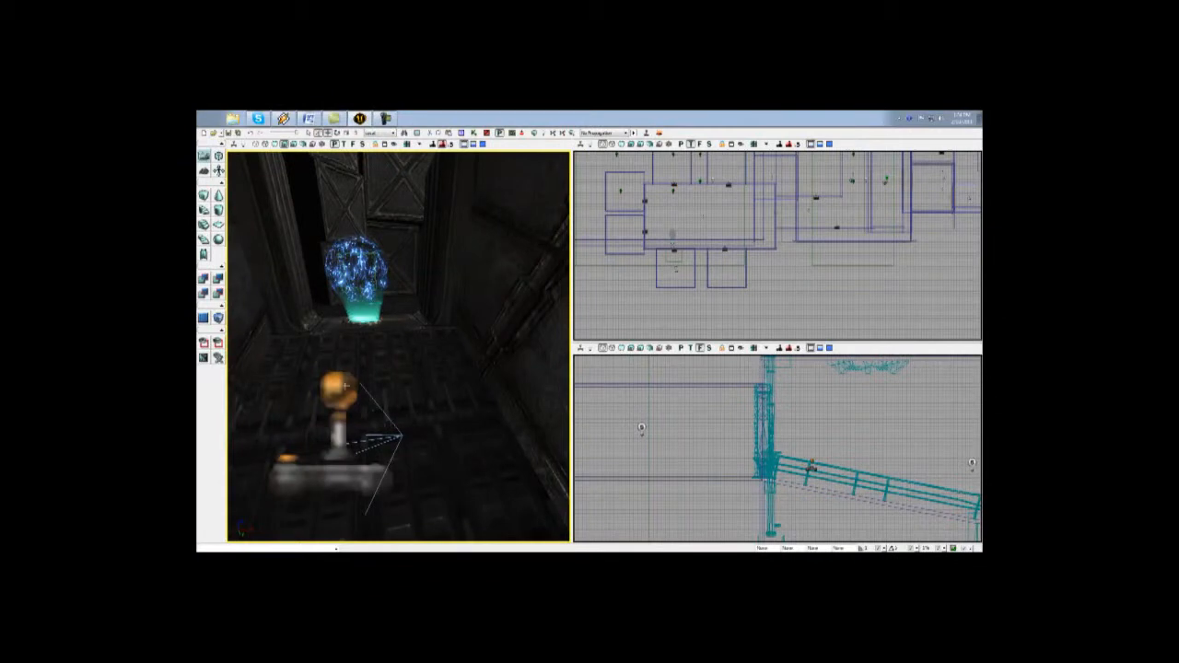
pyautogui.moveTo(385, 398); pyautogui.dragTo(498, 267)
pyautogui.moveTo(398, 346); pyautogui.dragTo(444, 334, button='right')
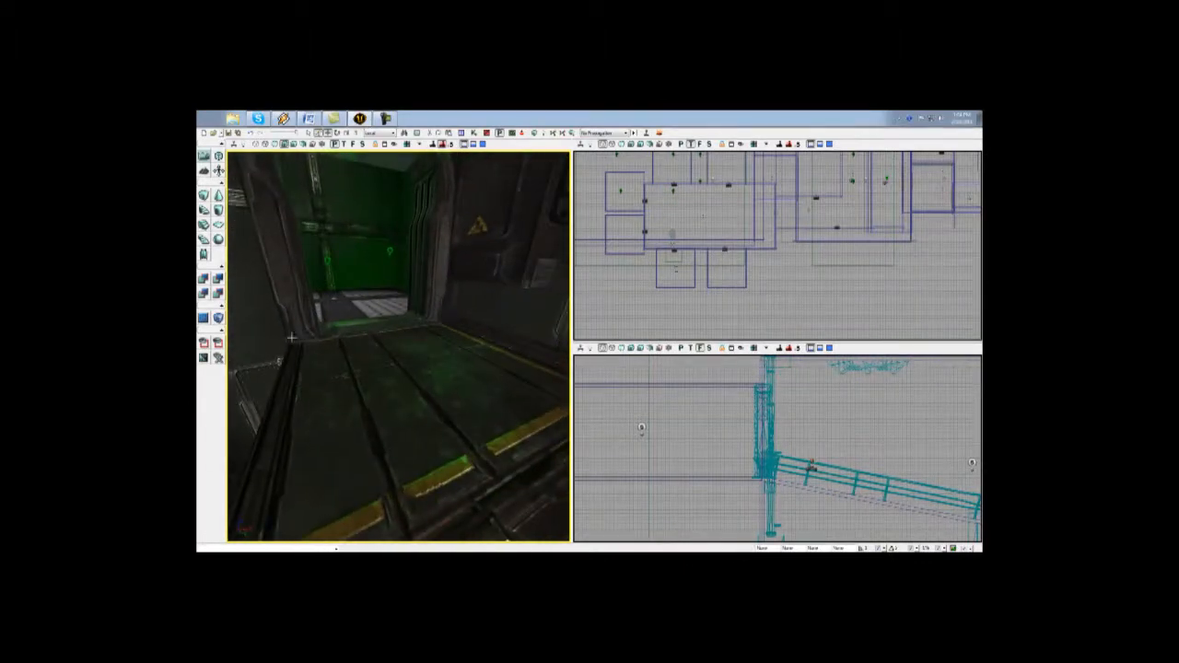
# Inspect the green-lit chamber with its grated platforms and liquid from the floor and upper walkway, continuing to the large metal-walled room
pyautogui.moveTo(436, 400); pyautogui.dragTo(425, 338)
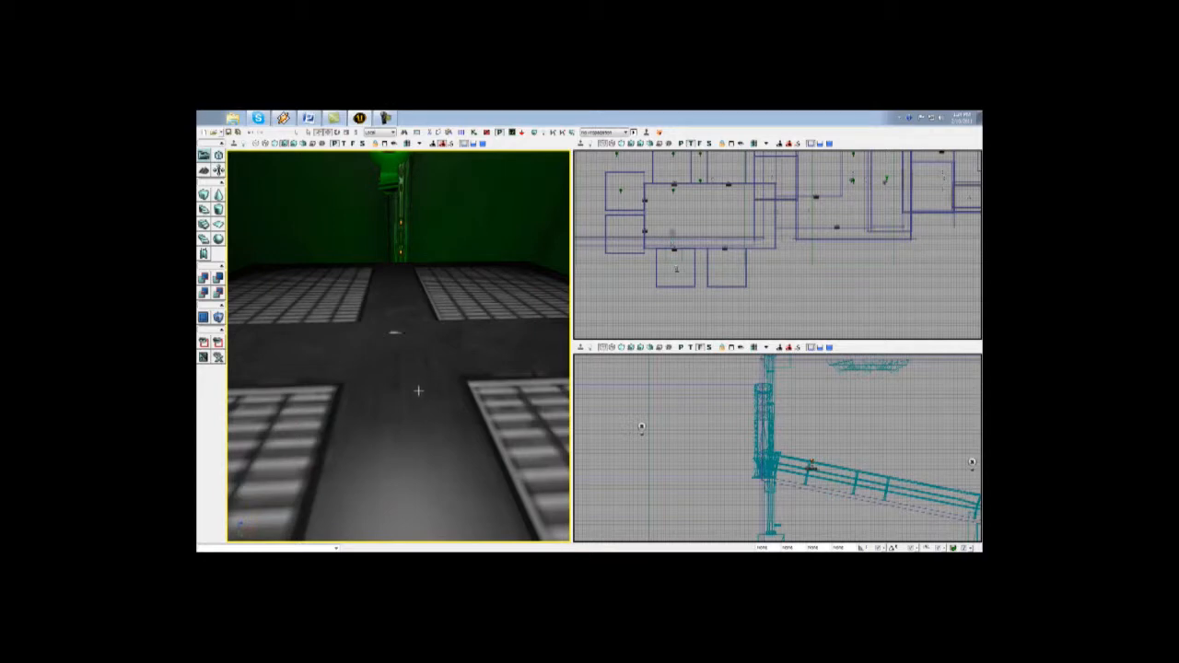
pyautogui.moveTo(418, 390); pyautogui.dragTo(392, 395)
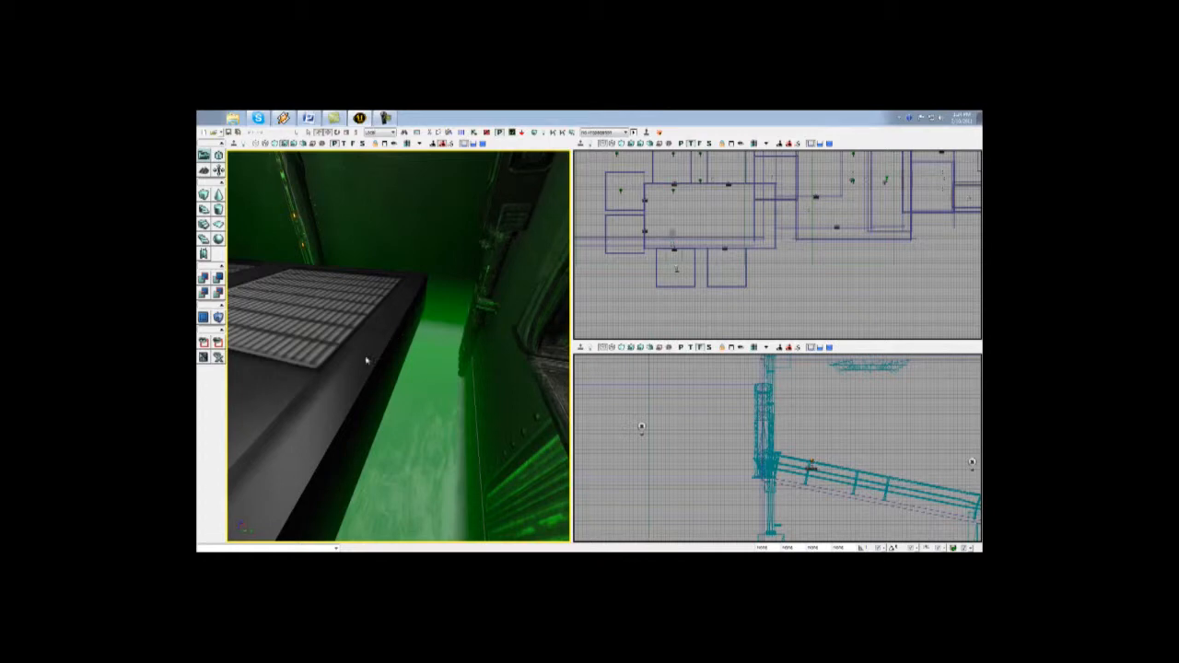
pyautogui.moveTo(475, 427); pyautogui.dragTo(405, 275)
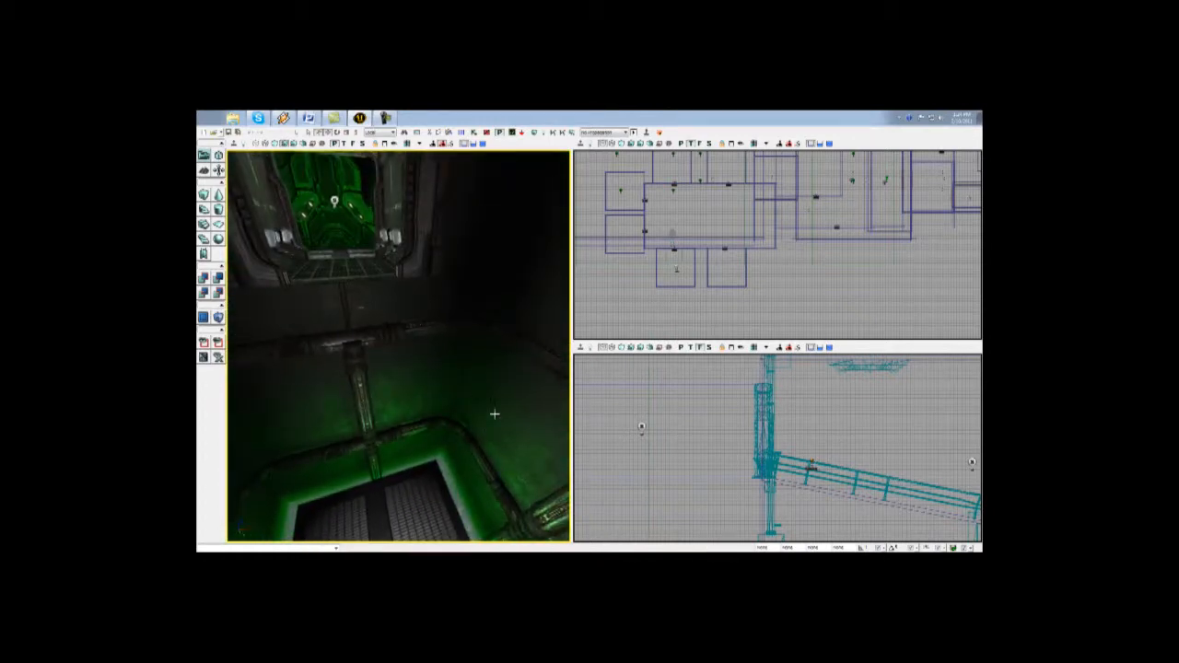
pyautogui.moveTo(398, 346); pyautogui.dragTo(497, 350, button='right')
pyautogui.moveTo(553, 414); pyautogui.dragTo(487, 424, button='right')
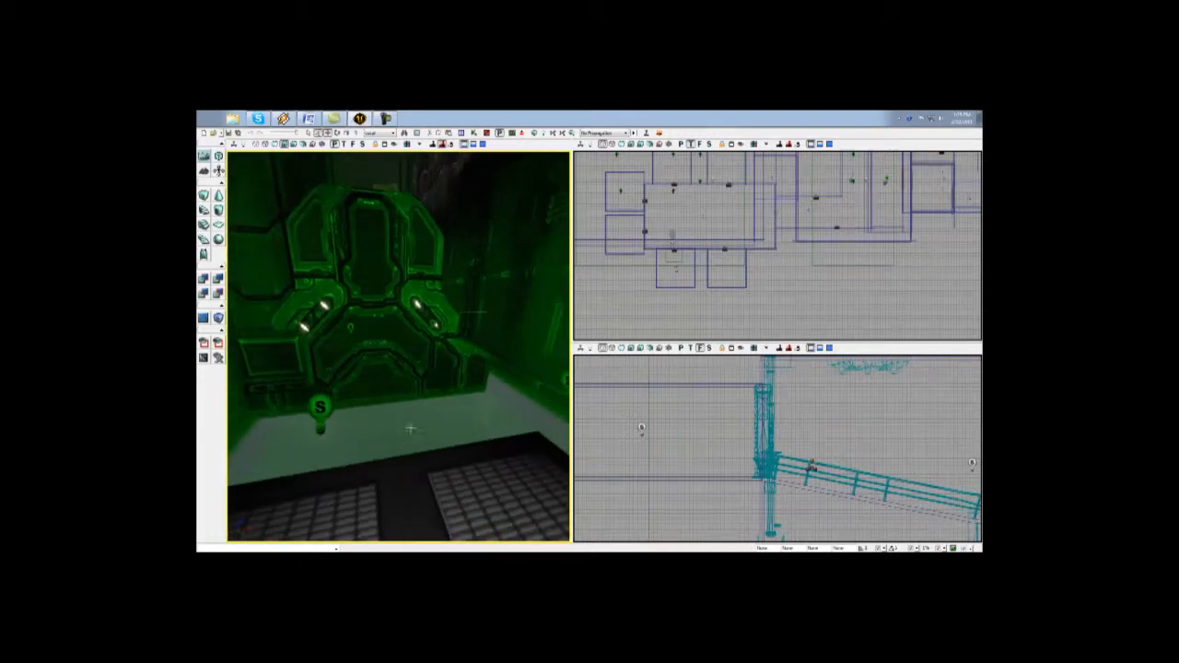
pyautogui.moveTo(410, 428); pyautogui.dragTo(368, 428, button='right')
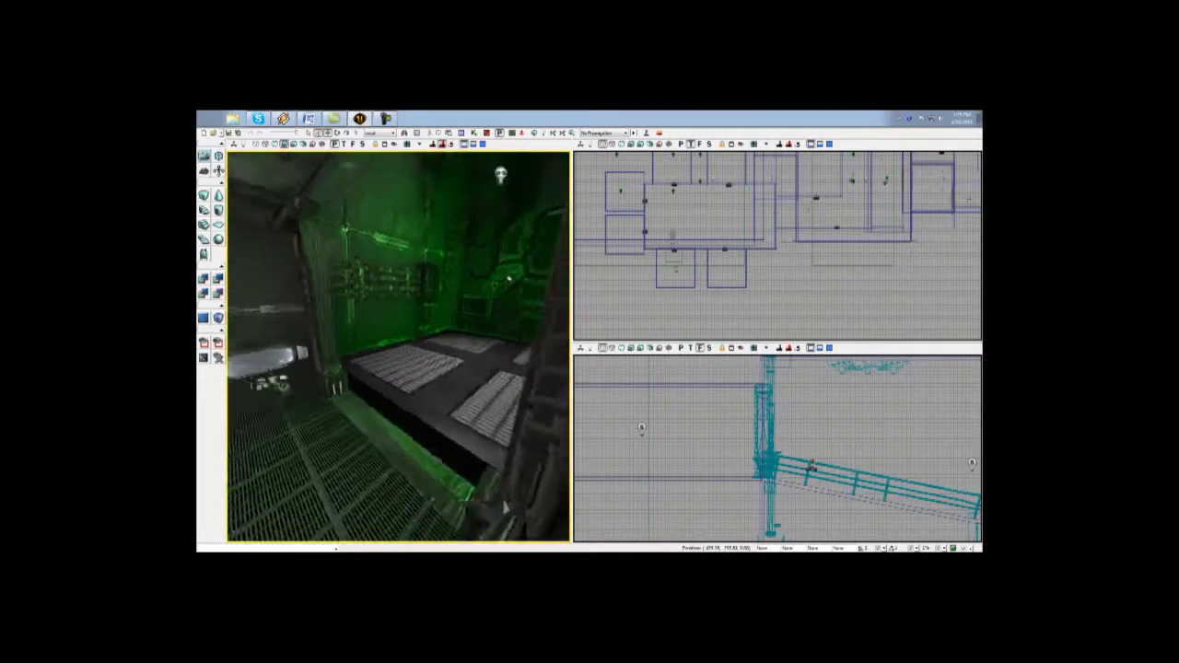
pyautogui.moveTo(506, 508); pyautogui.dragTo(417, 493, button='right')
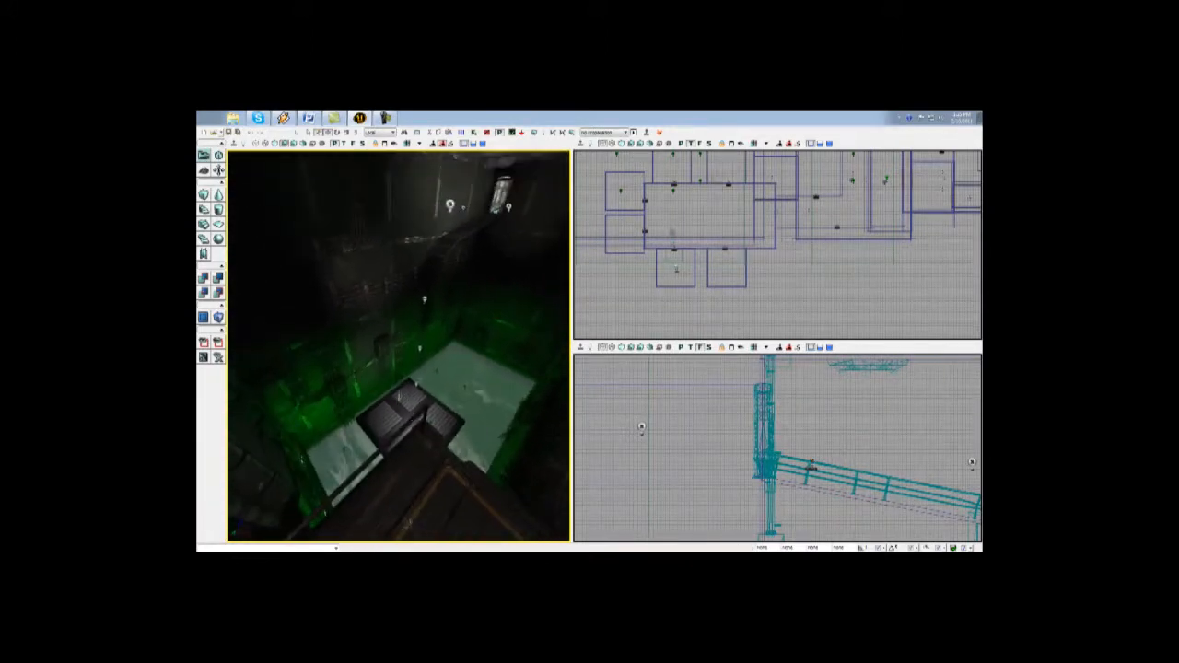
pyautogui.moveTo(416, 383); pyautogui.dragTo(398, 405, button='right')
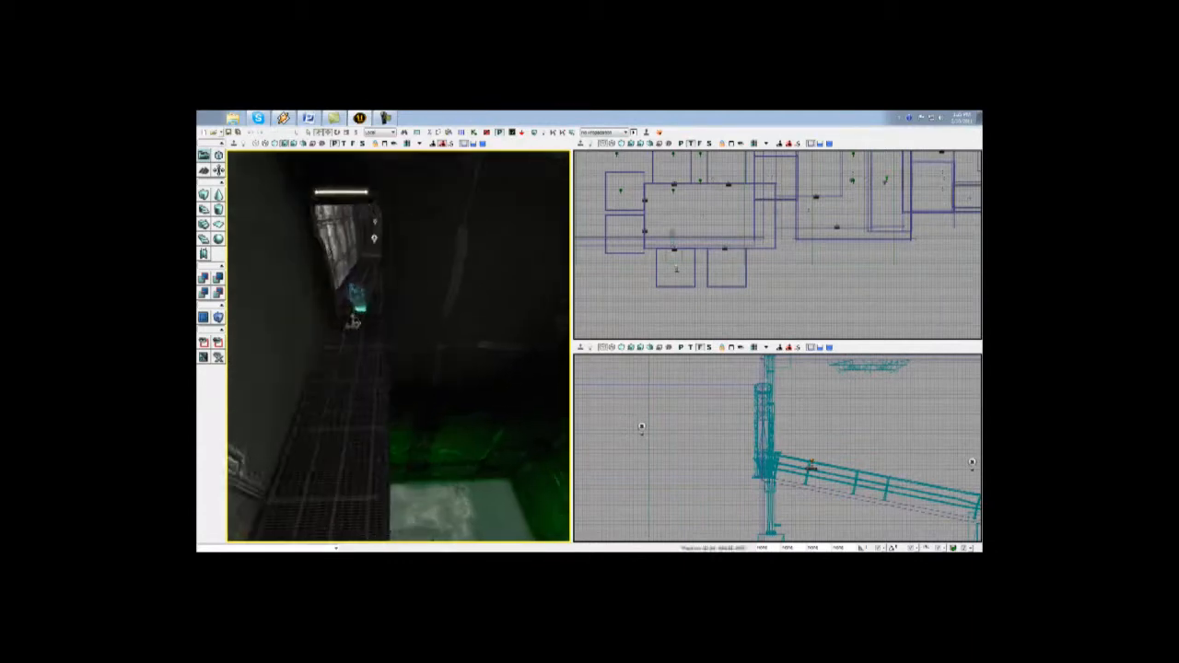
pyautogui.moveTo(382, 445); pyautogui.dragTo(488, 416, button='right')
pyautogui.moveTo(375, 417); pyautogui.dragTo(422, 424, button='right')
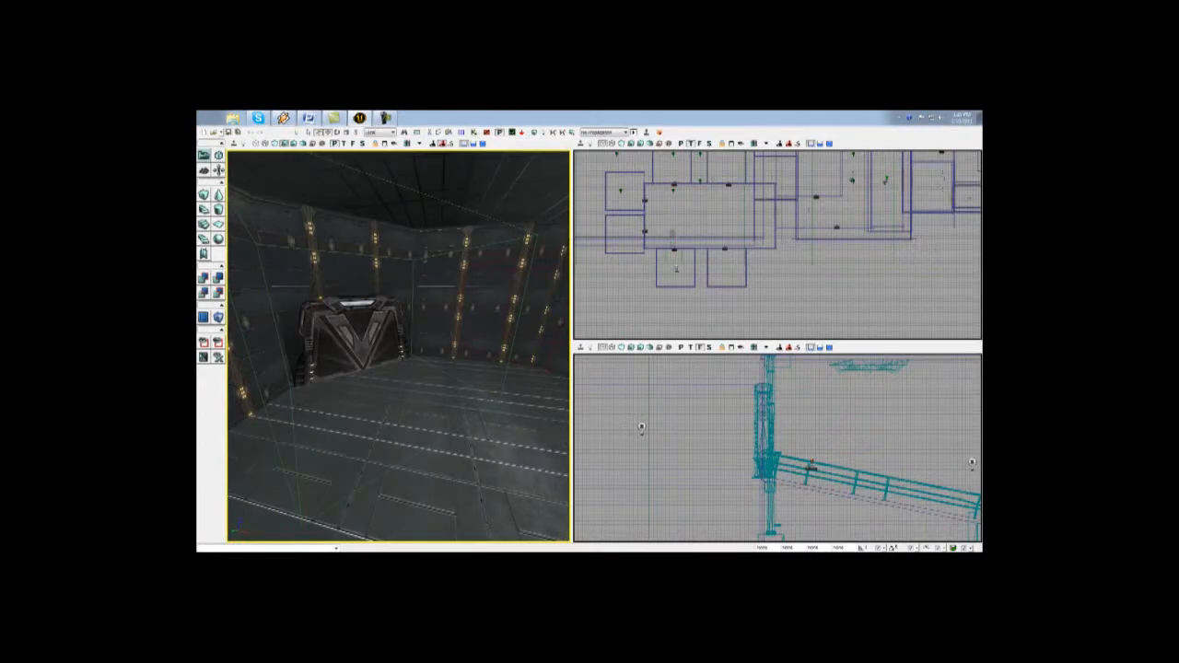
# Open the level's Kismet and examine the nodes of the StartingWithNothing sequence
pyautogui.moveTo(198, 197); pyautogui.dragTo(613, 199)
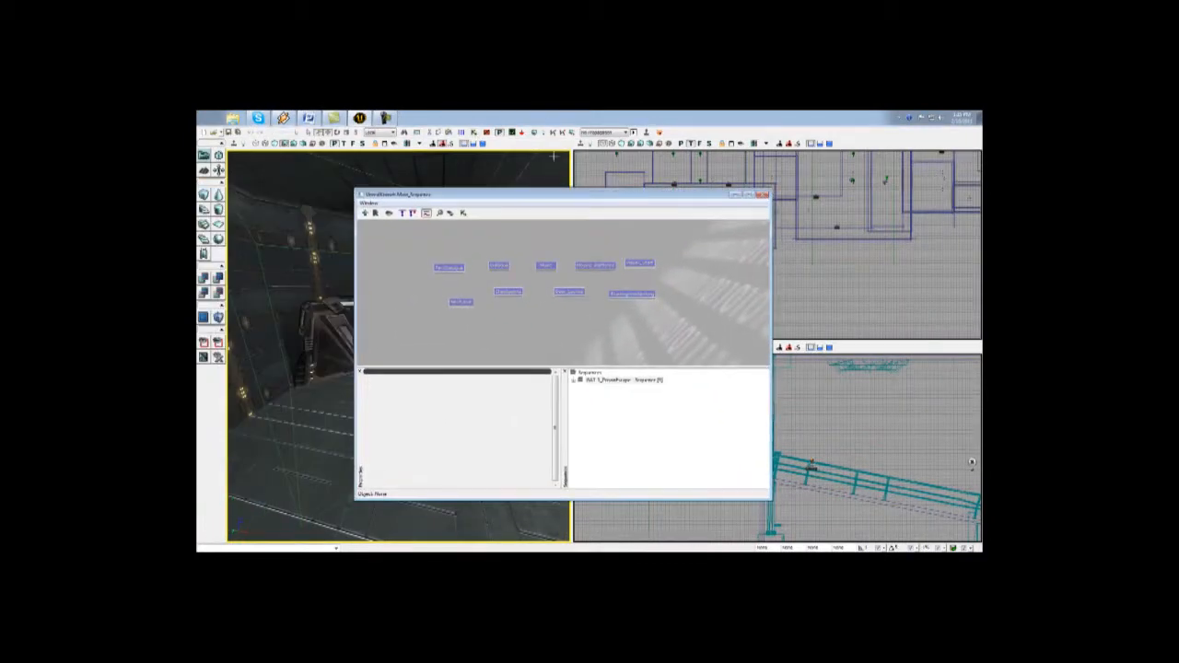
pyautogui.doubleClick(630, 295)
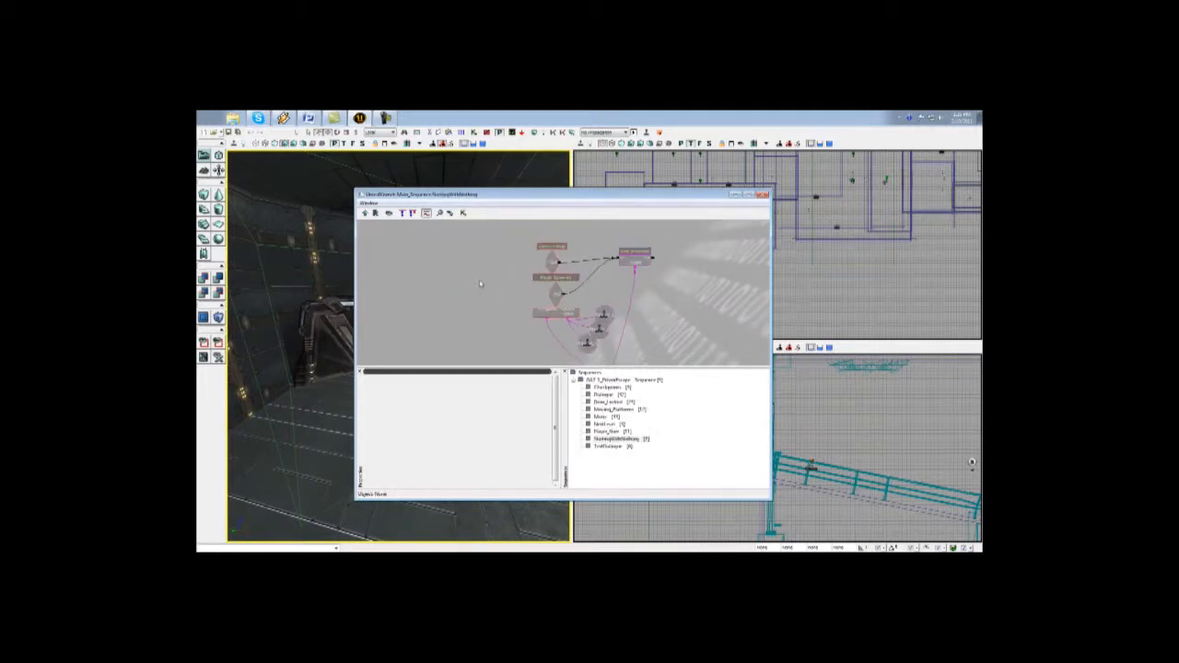
pyautogui.scroll(3, 479, 281)
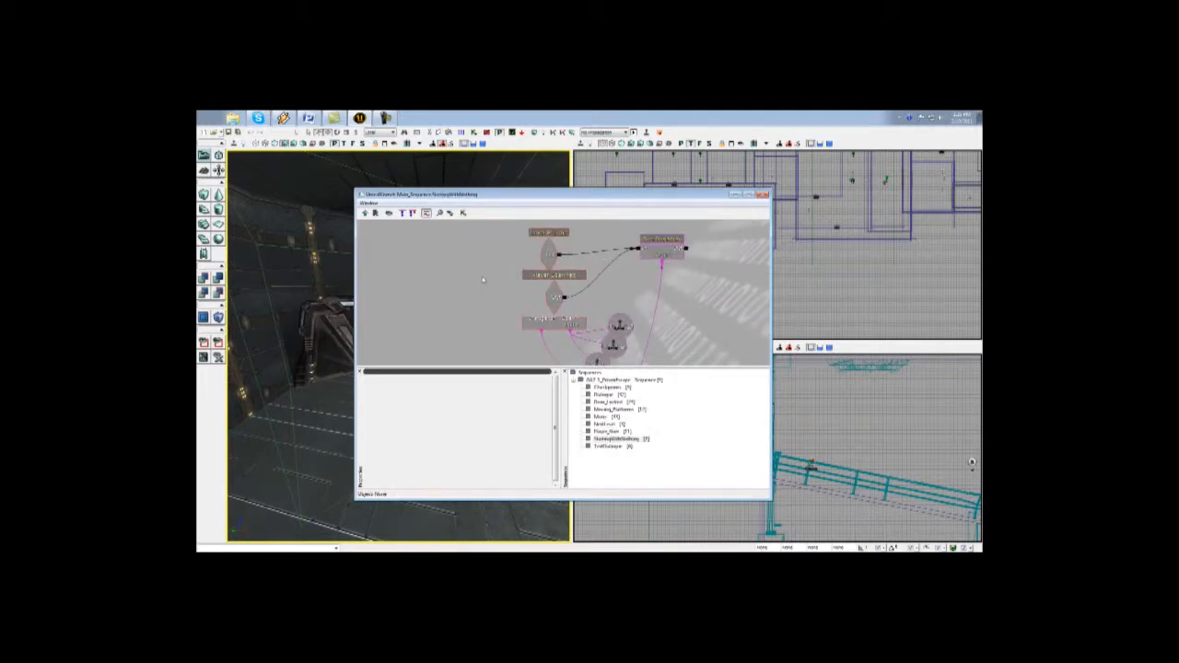
pyautogui.scroll(-3, 482, 277)
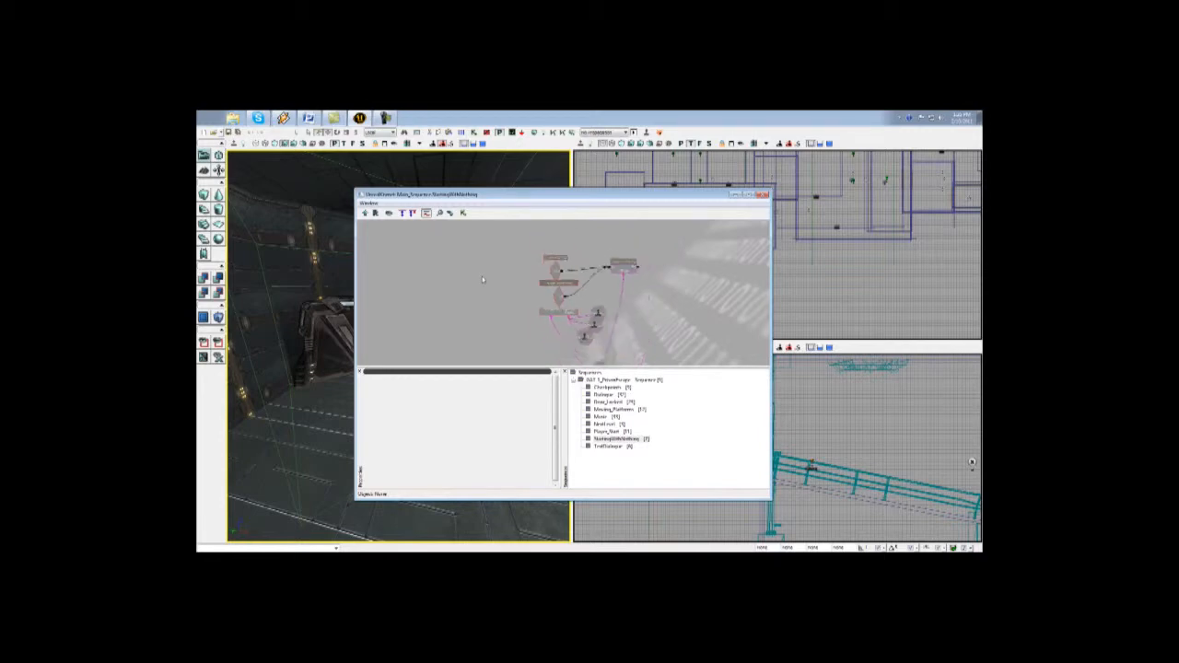
pyautogui.scroll(2, 482, 276)
pyautogui.scroll(1, 482, 273)
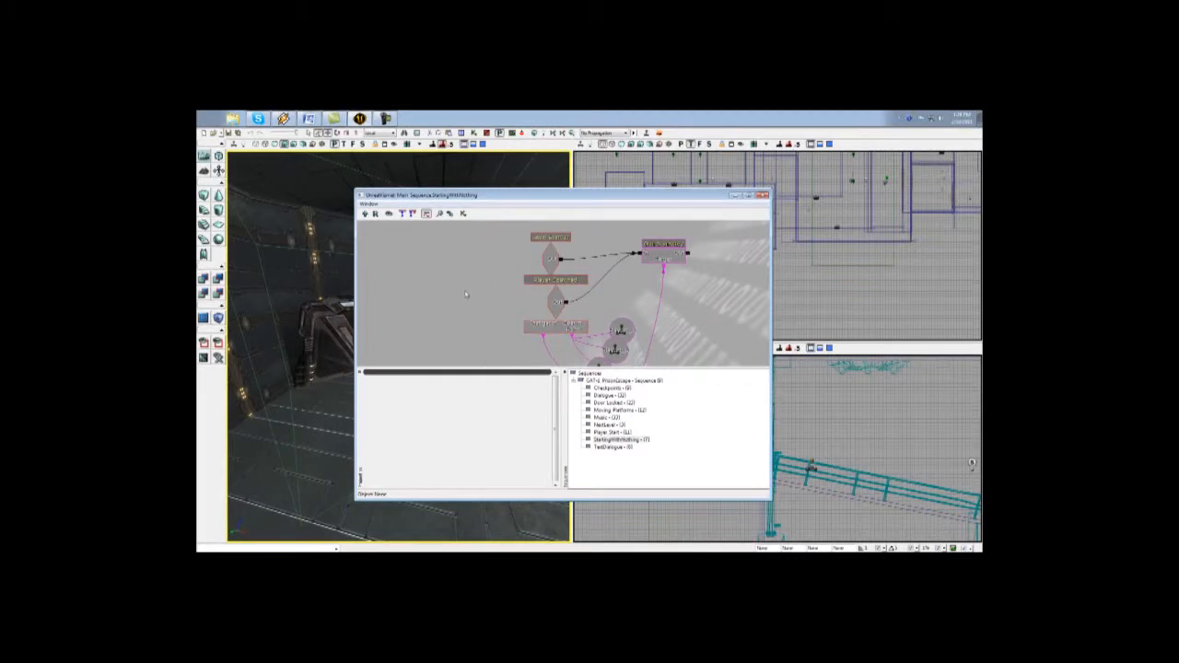
pyautogui.scroll(-2, 442, 255)
pyautogui.scroll(2, 442, 254)
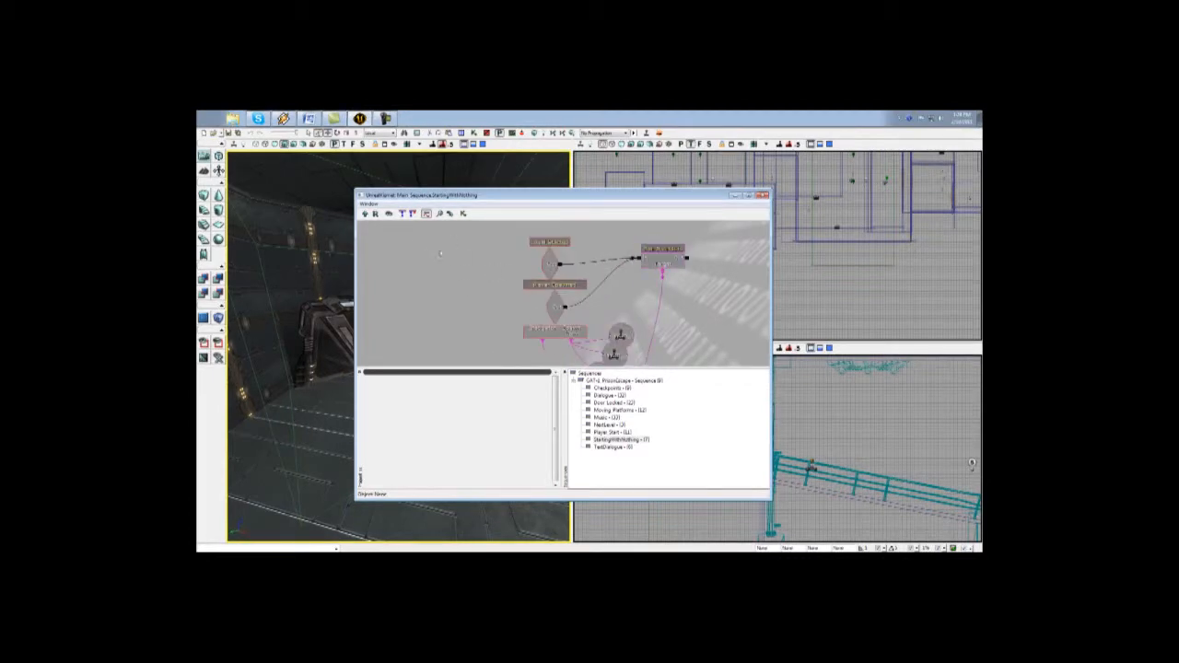
# Return to the main sequence and examine the Door_Locked subsequence and its fan of linked nodes
pyautogui.click(365, 212)
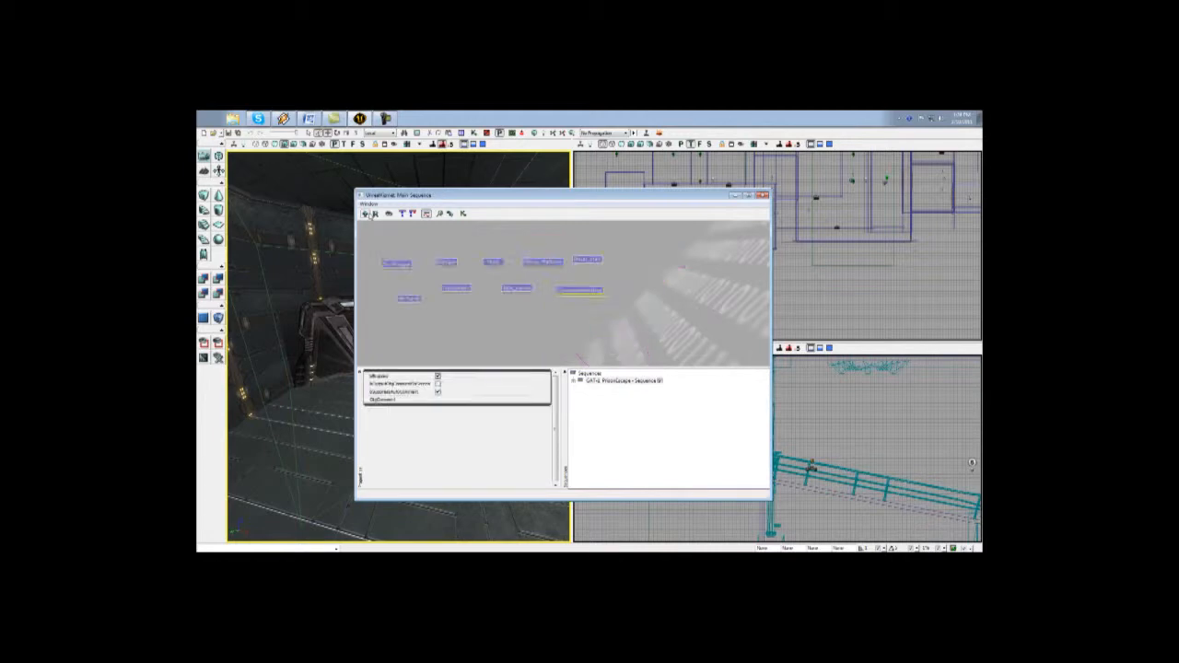
pyautogui.doubleClick(520, 291)
pyautogui.scroll(-3, 519, 288)
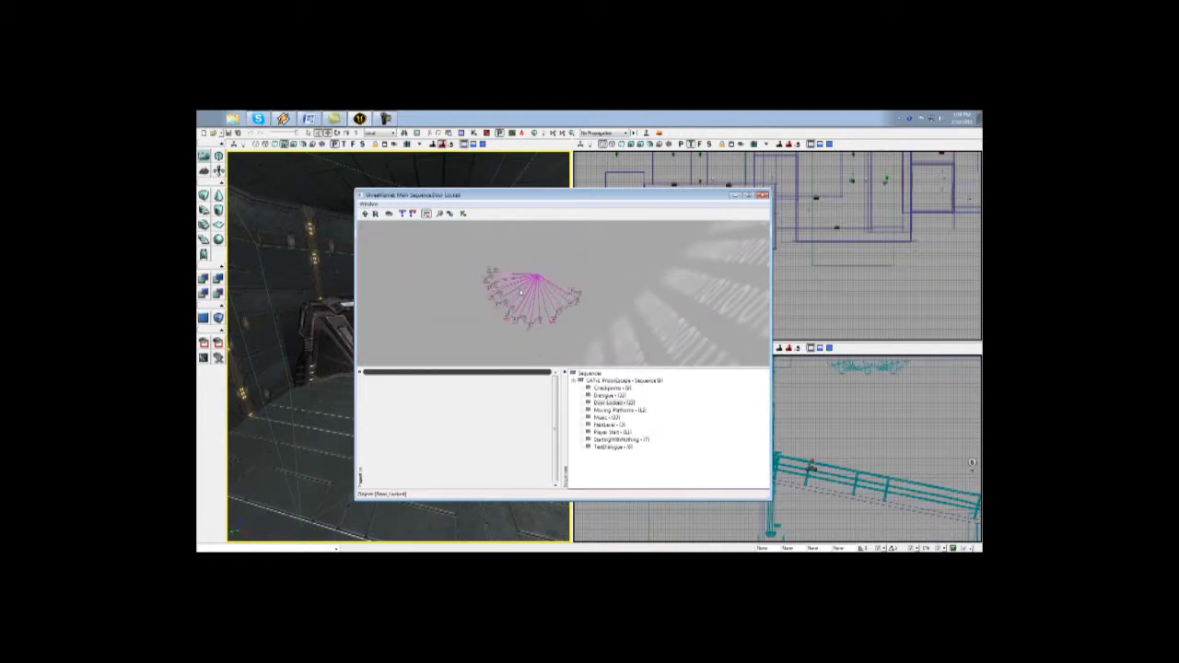
pyautogui.scroll(1, 520, 289)
pyautogui.scroll(2, 520, 289)
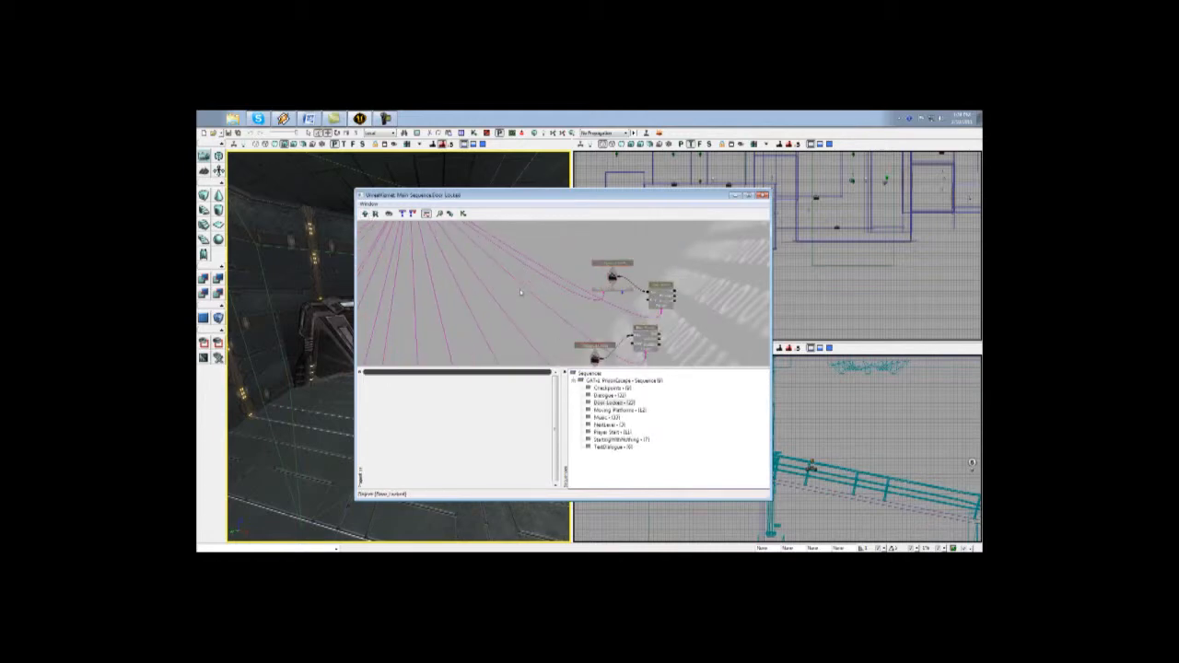
pyautogui.scroll(-3, 519, 288)
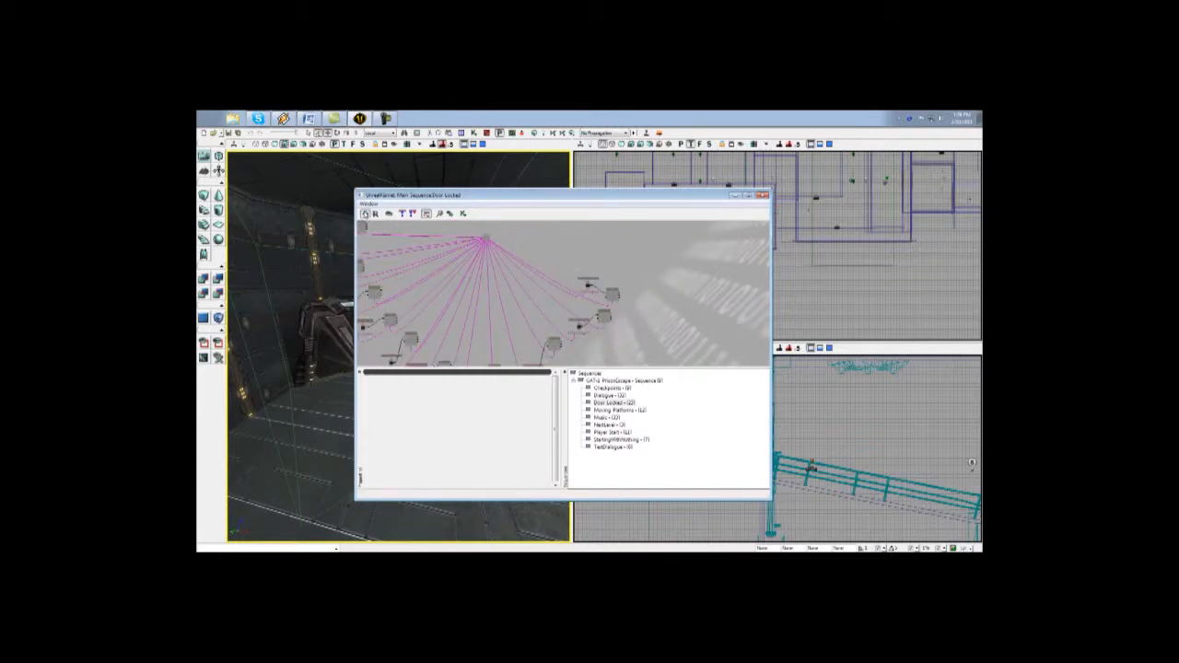
# Return to the main sequence and examine the node chain in the Dialogue subsequence
pyautogui.click(365, 213)
pyautogui.doubleClick(502, 265)
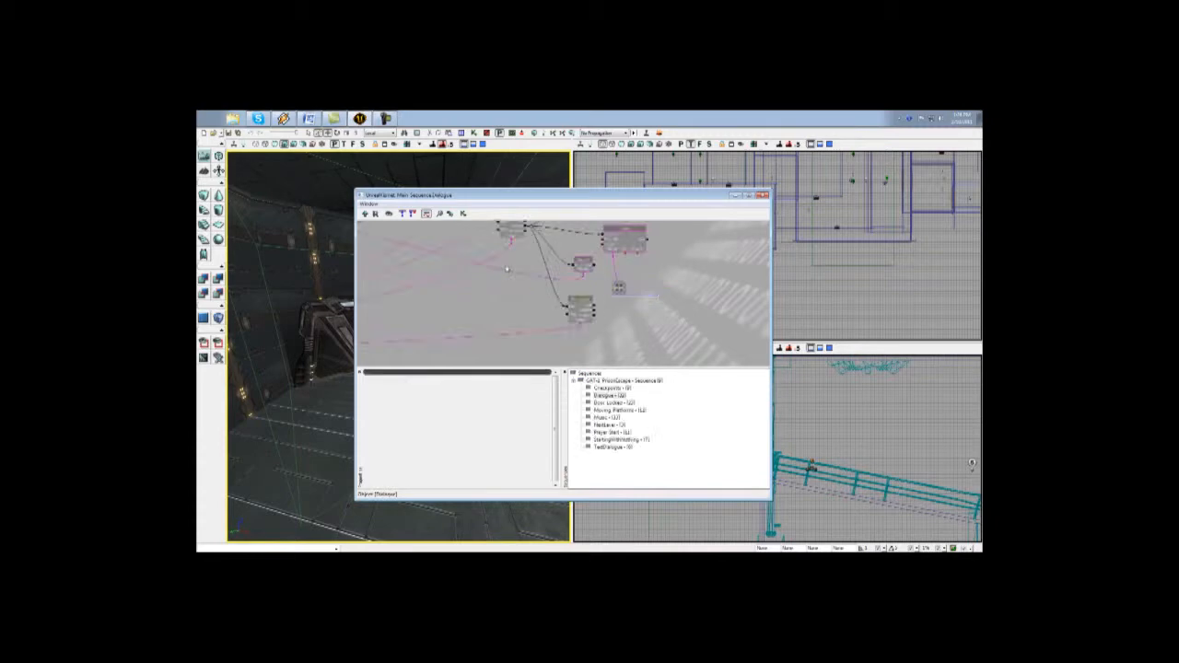
pyautogui.scroll(-2, 572, 309)
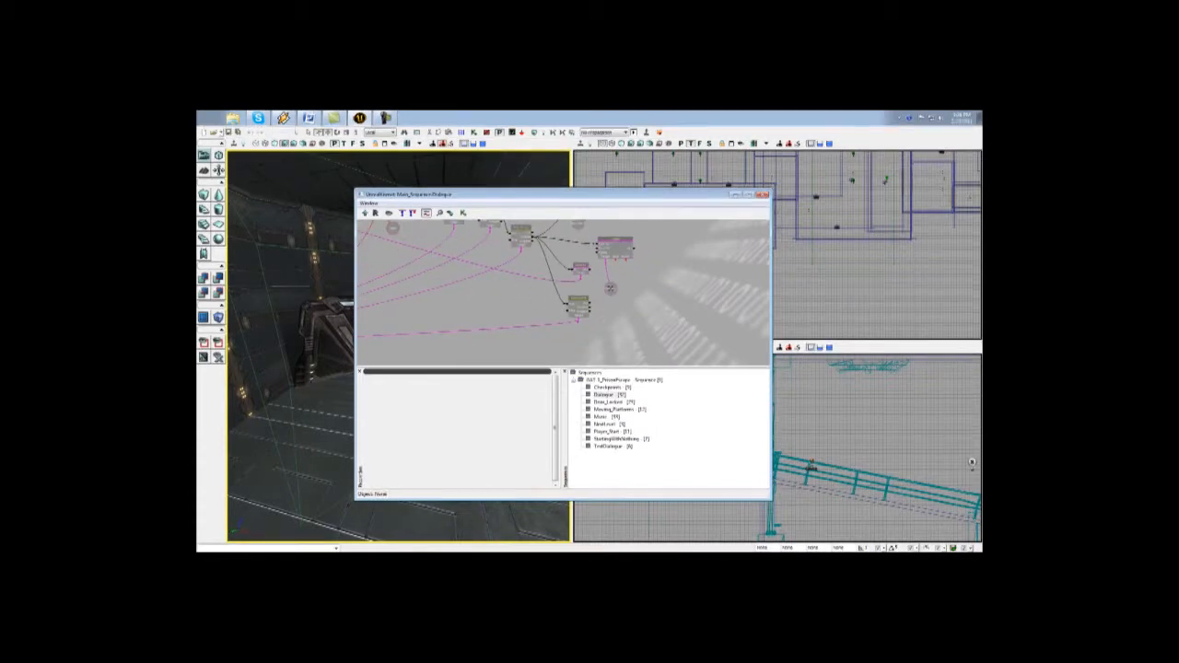
pyautogui.moveTo(516, 294); pyautogui.dragTo(892, 378)
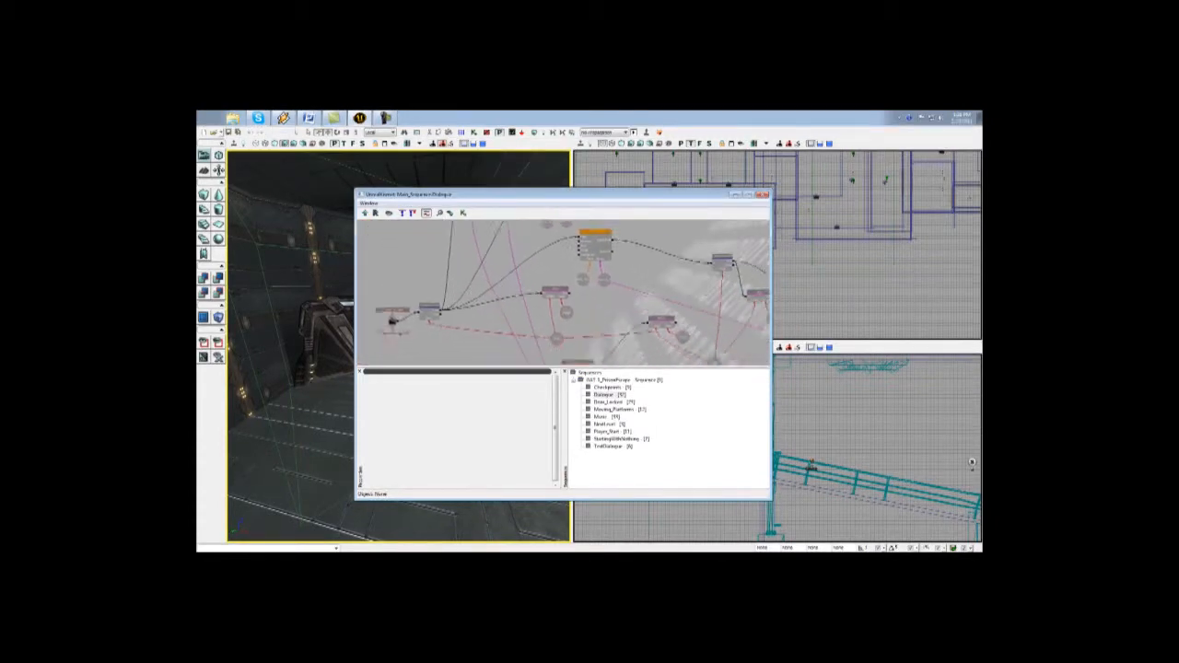
pyautogui.scroll(-2, 492, 304)
pyautogui.moveTo(516, 315); pyautogui.dragTo(531, 280)
pyautogui.scroll(5, 459, 263)
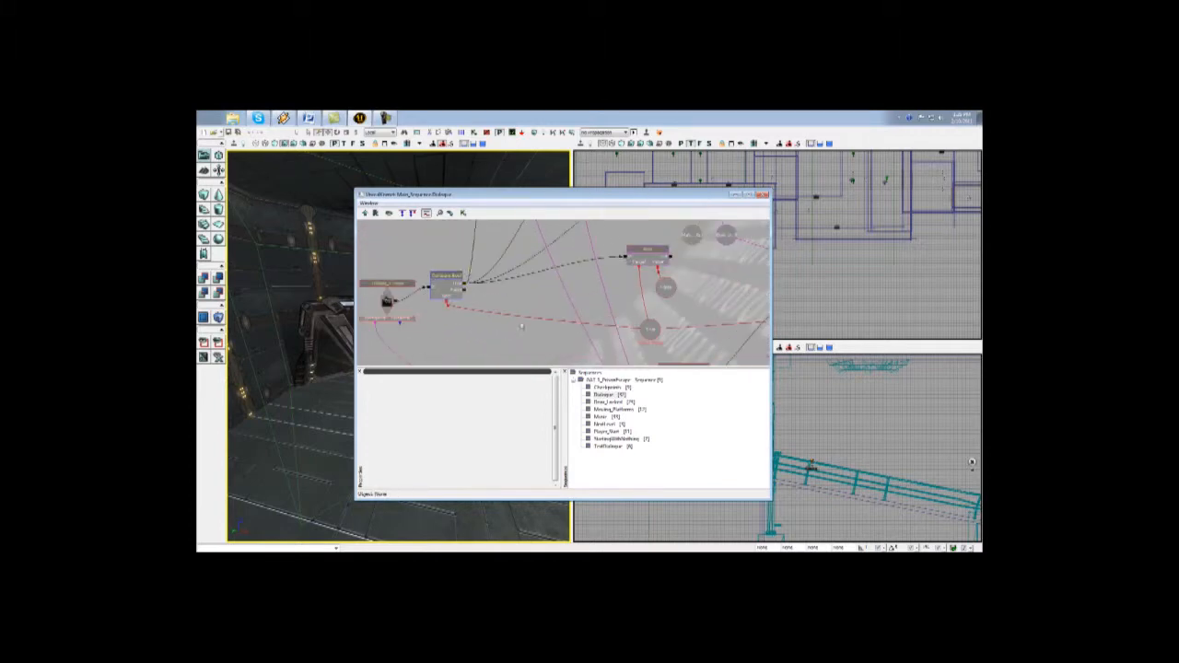
# Follow the Dialogue subsequence through its Play Sound, Matinee and Toggle nodes and examine their links
pyautogui.moveTo(497, 345); pyautogui.dragTo(352, 338)
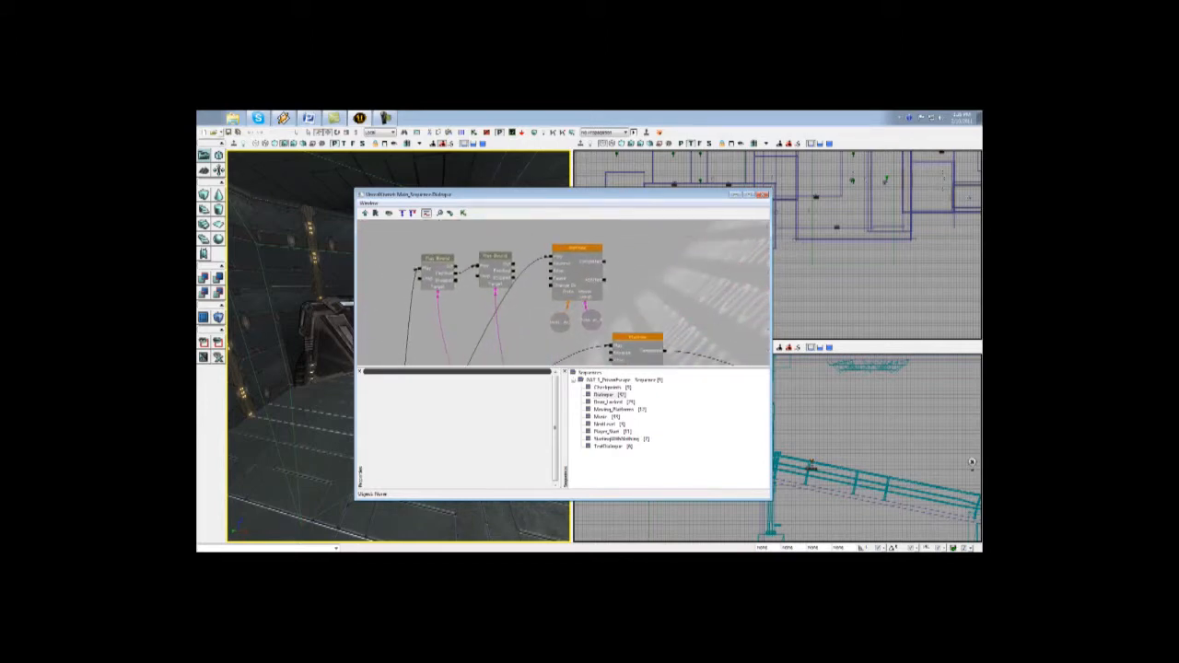
pyautogui.moveTo(535, 345); pyautogui.dragTo(643, 201)
pyautogui.moveTo(599, 266); pyautogui.dragTo(483, 321)
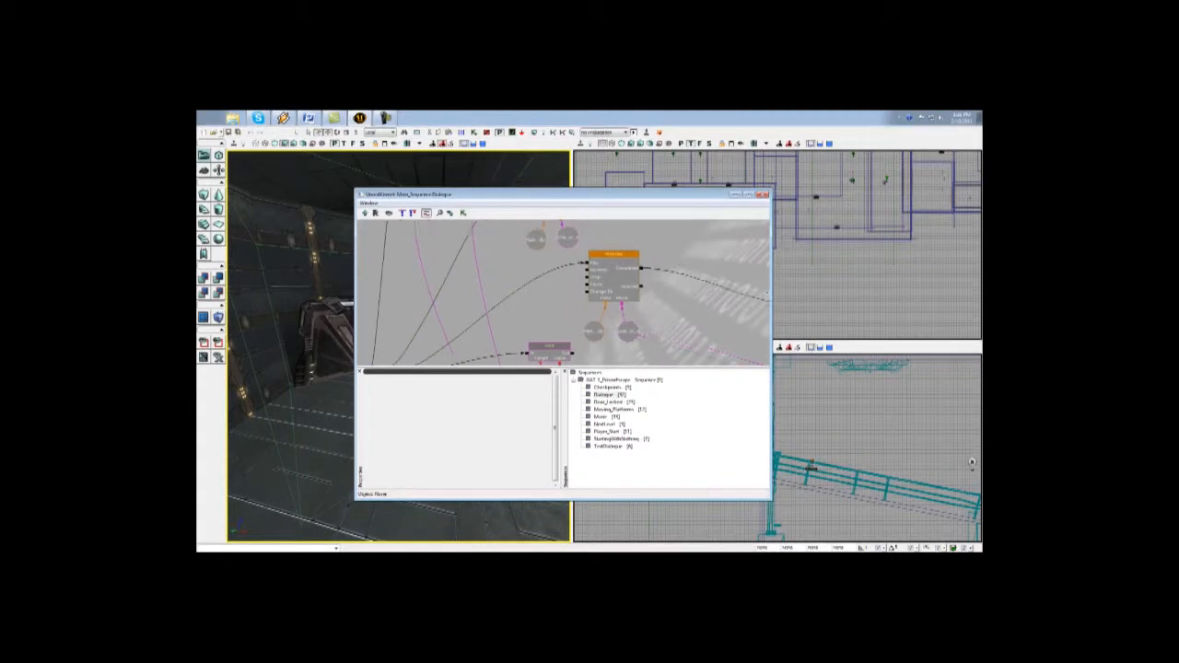
pyautogui.moveTo(551, 329); pyautogui.dragTo(335, 281)
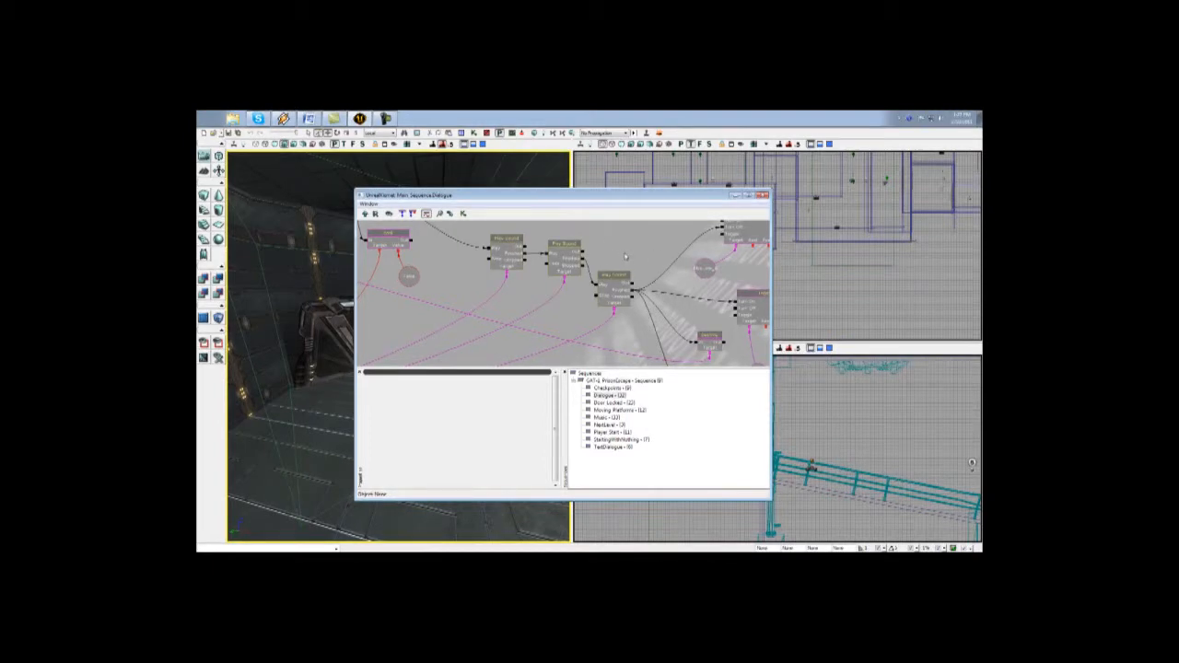
pyautogui.moveTo(625, 256); pyautogui.dragTo(523, 276)
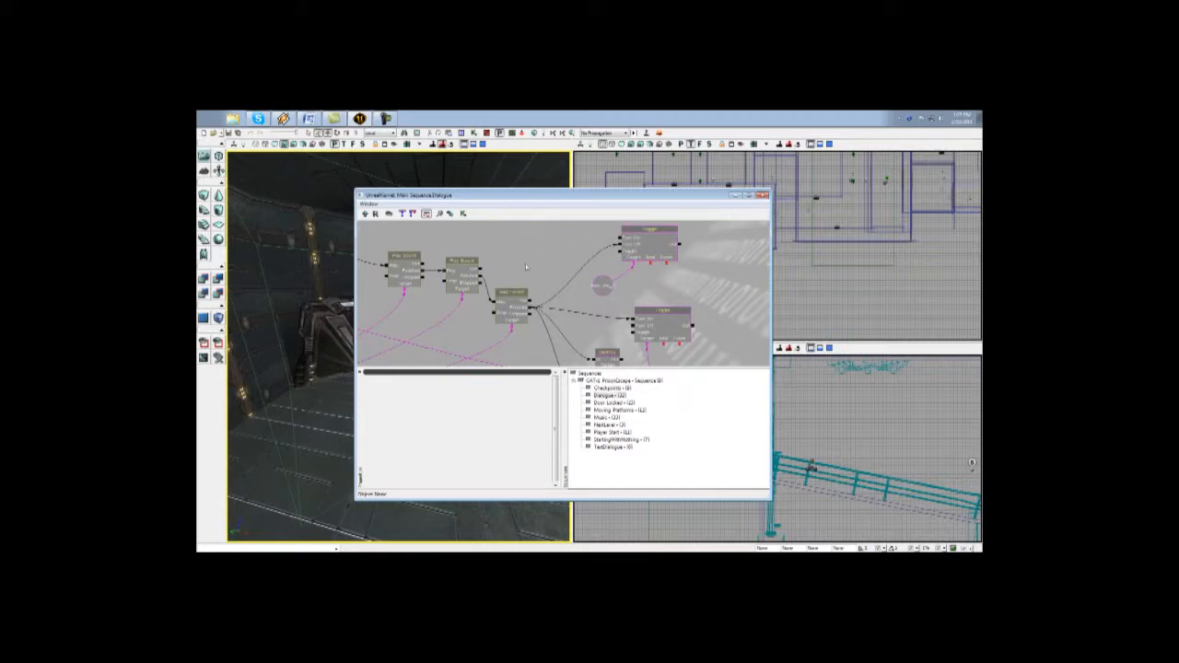
pyautogui.moveTo(526, 267); pyautogui.dragTo(934, 131)
# Examine the TextDialogue and NextLevel subsequences, returning to the main sequence before opening each one
pyautogui.click(365, 213)
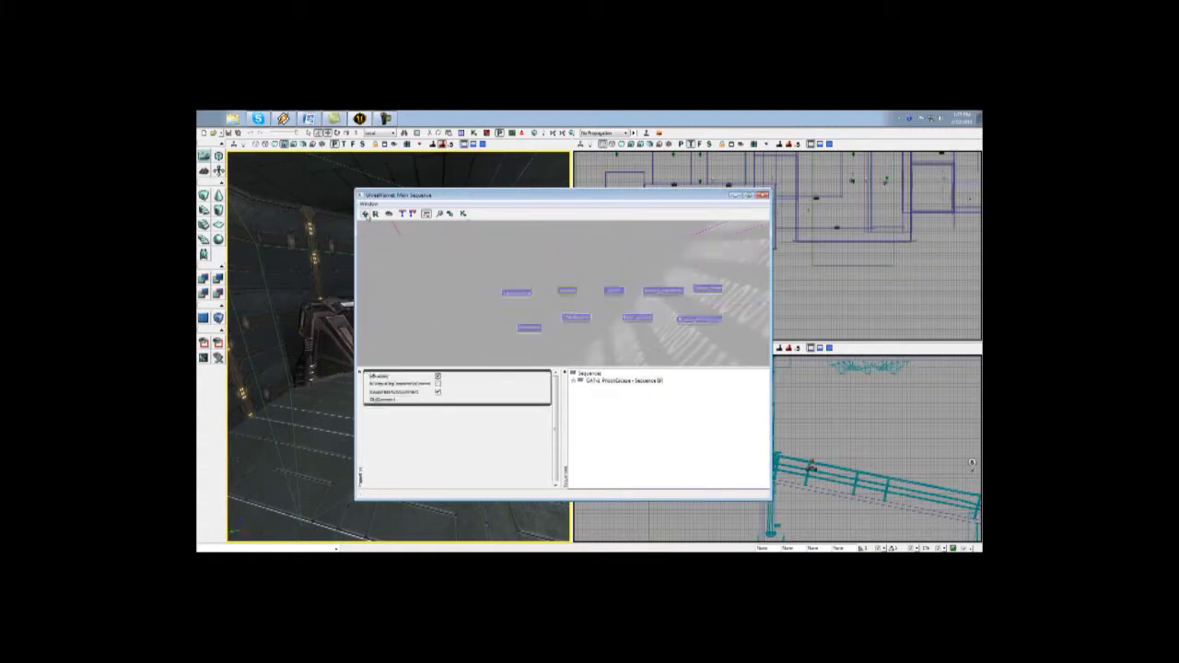
pyautogui.doubleClick(529, 295)
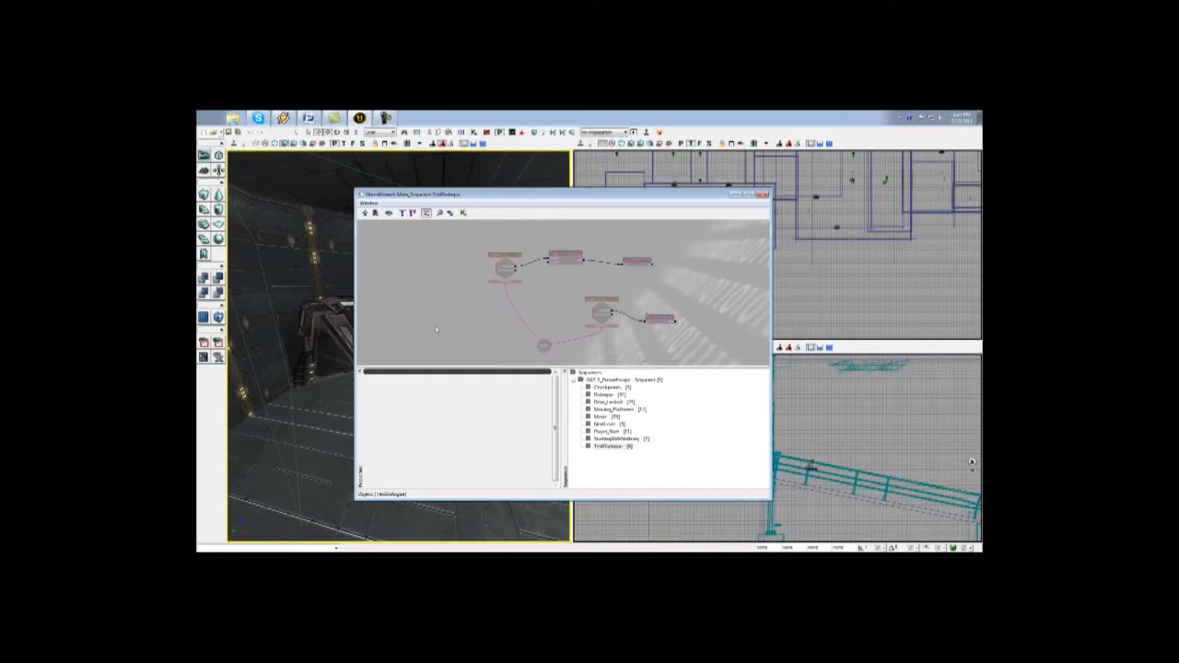
pyautogui.click(366, 213)
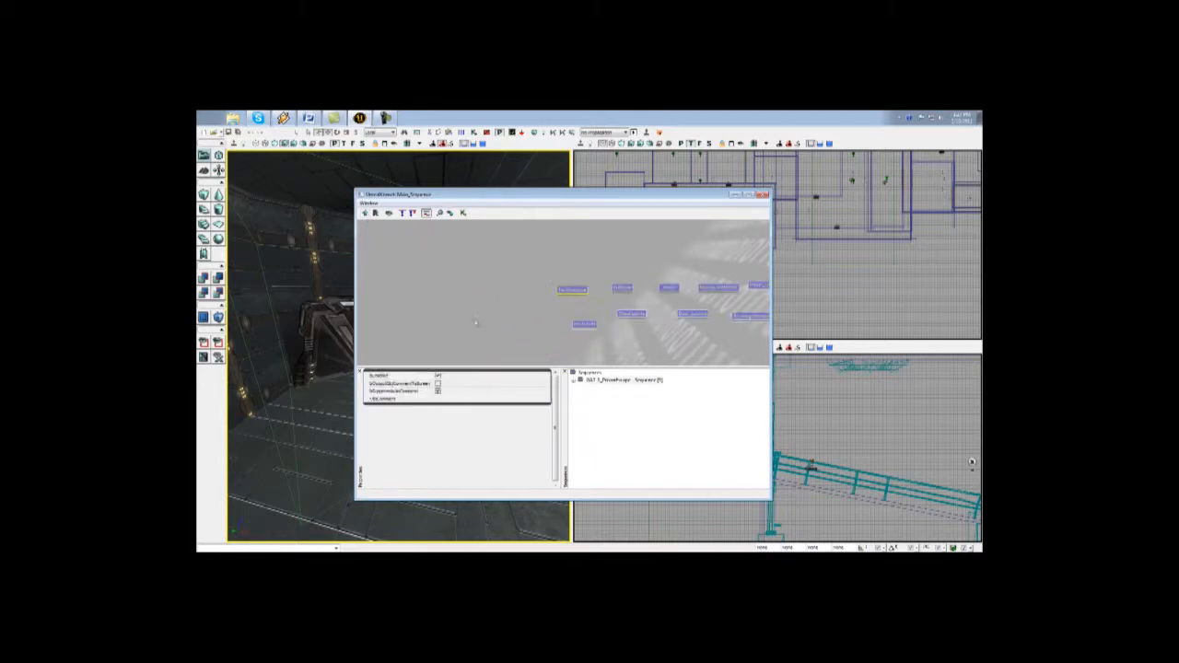
pyautogui.doubleClick(476, 292)
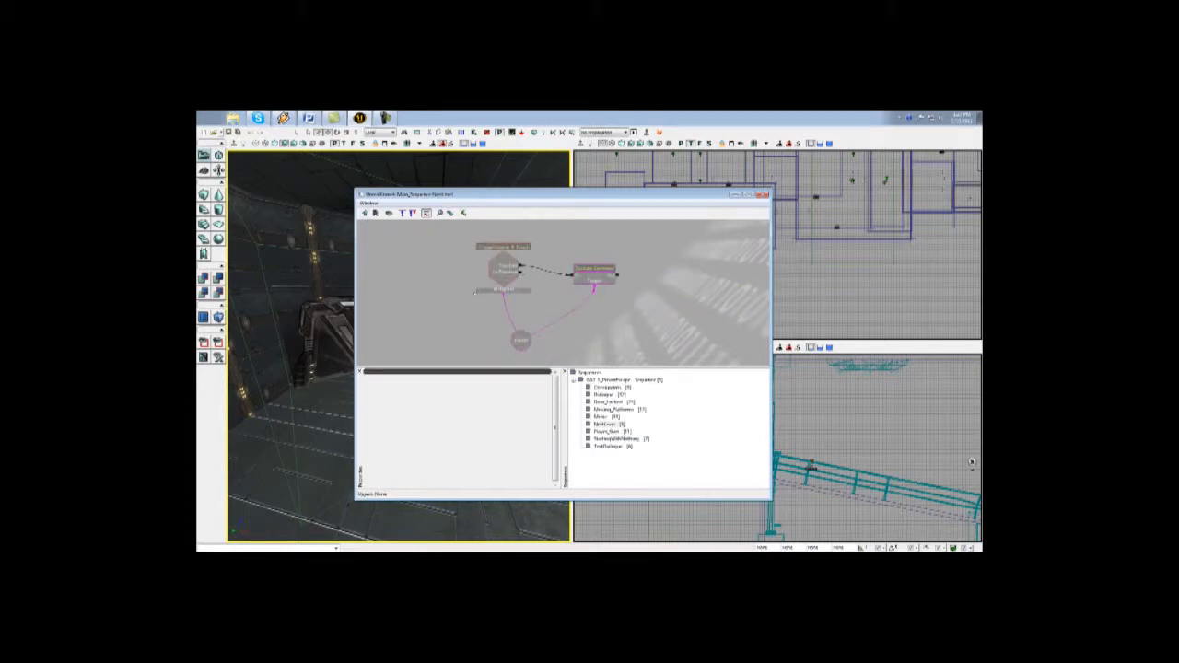
# Return to the main sequence and examine the linked toggle and sound nodes of the Music subsequence
pyautogui.click(365, 214)
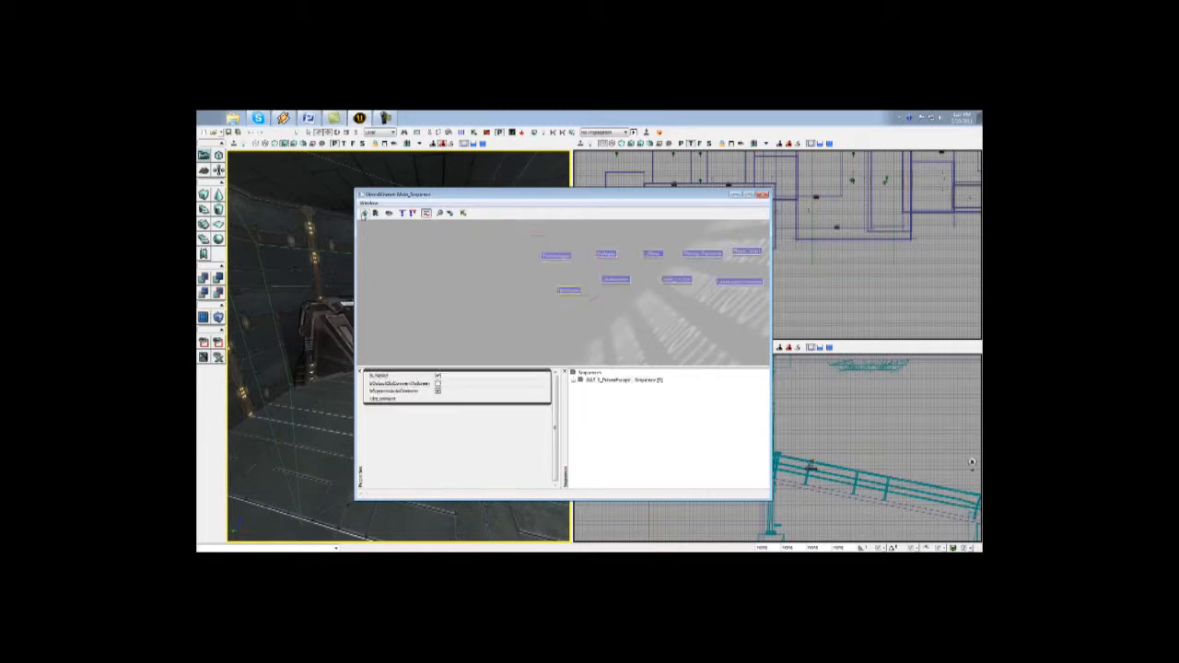
pyautogui.doubleClick(544, 275)
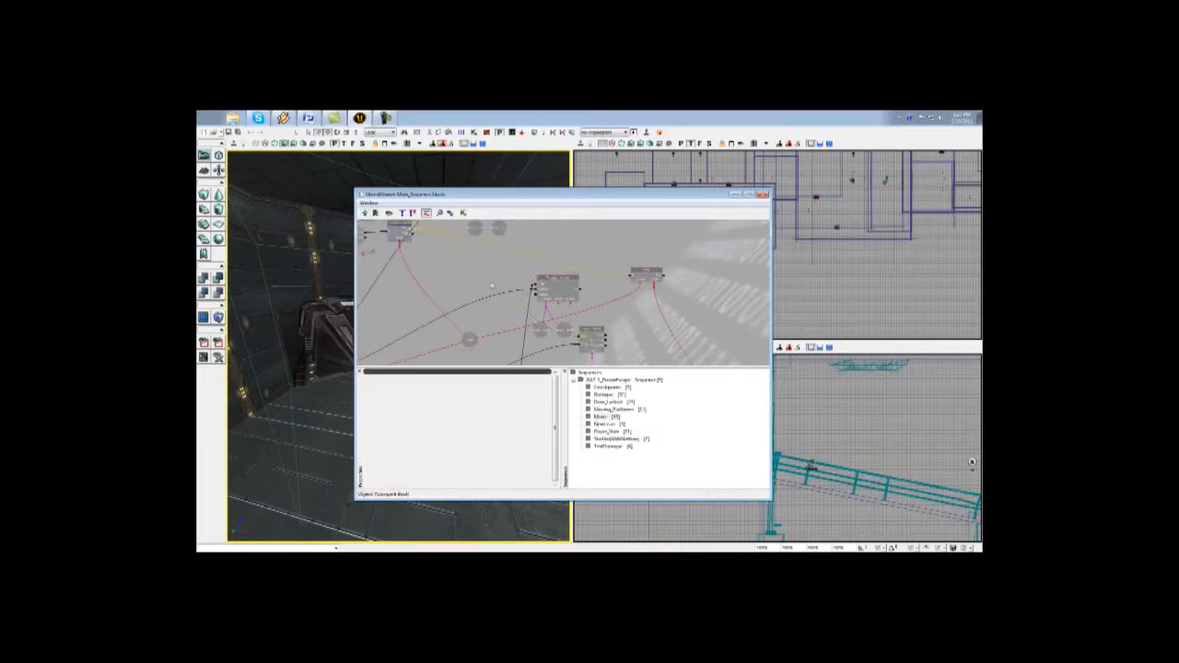
pyautogui.moveTo(478, 275); pyautogui.dragTo(434, 231)
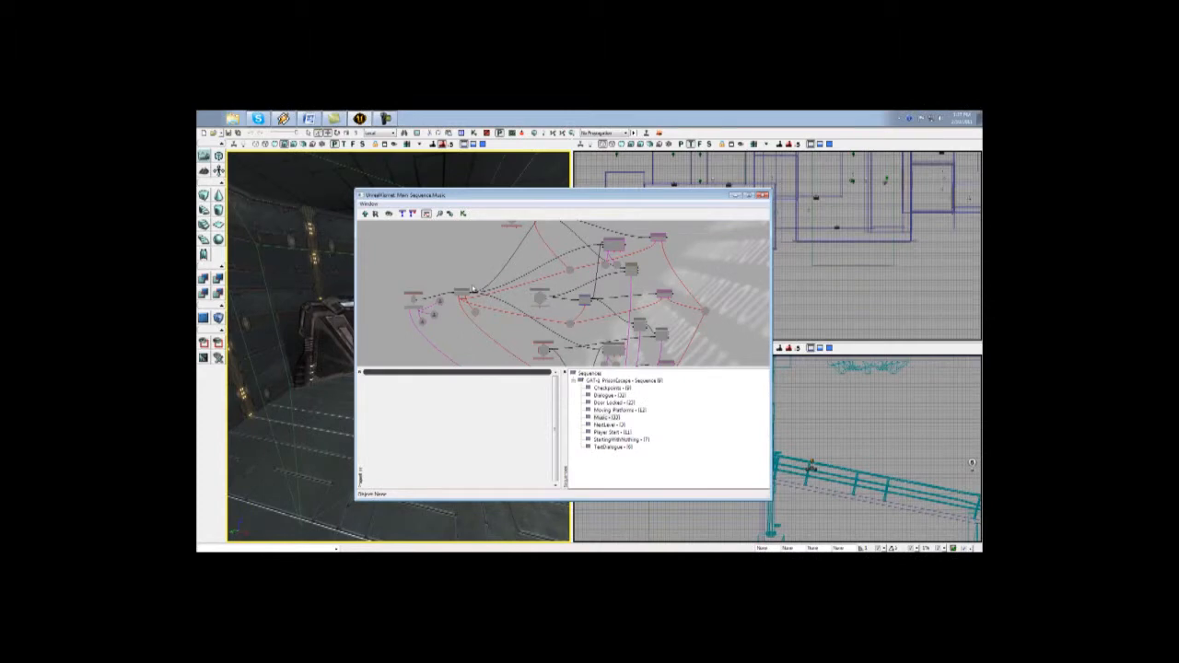
pyautogui.scroll(4, 526, 277)
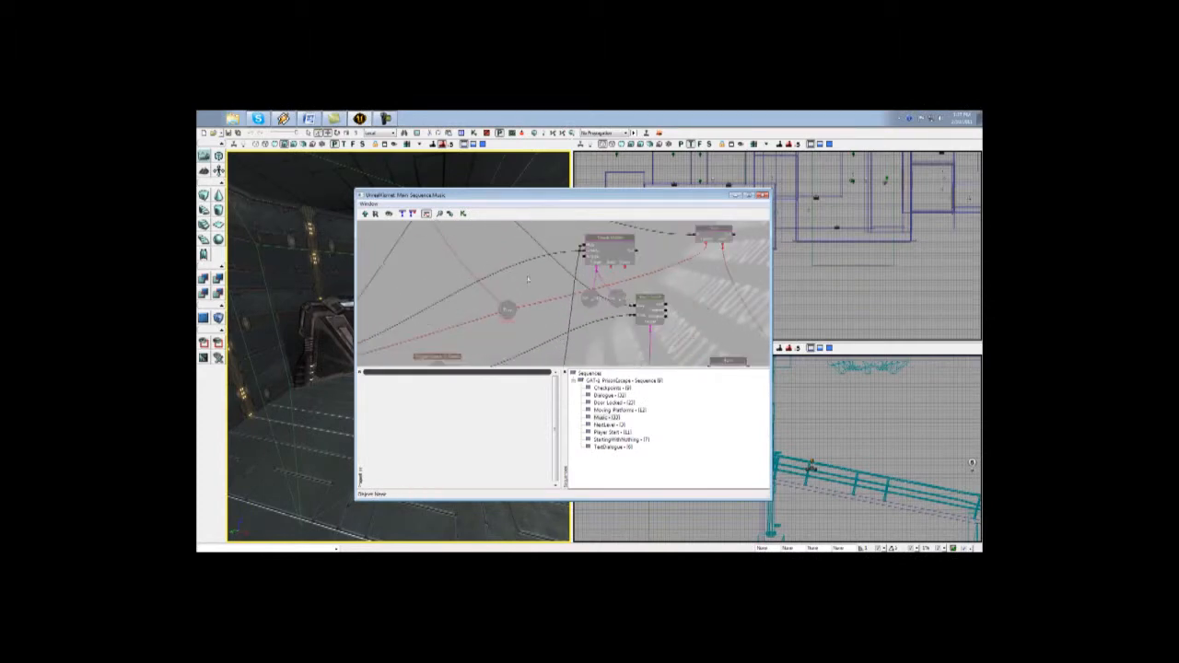
pyautogui.scroll(1, 527, 277)
pyautogui.moveTo(527, 277); pyautogui.dragTo(461, 175)
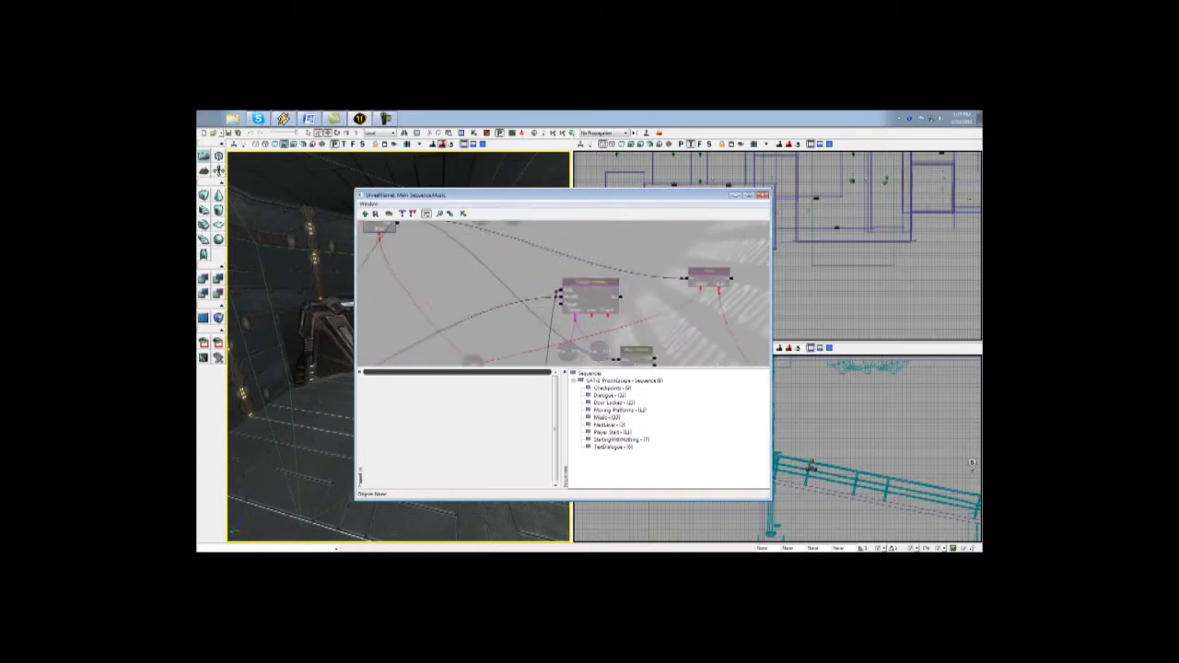
pyautogui.moveTo(400, 225); pyautogui.dragTo(418, 305)
# Return to the main sequence and examine the triggers and Matinee nodes of the Moving_Platforms subsequence
pyautogui.click(619, 410)
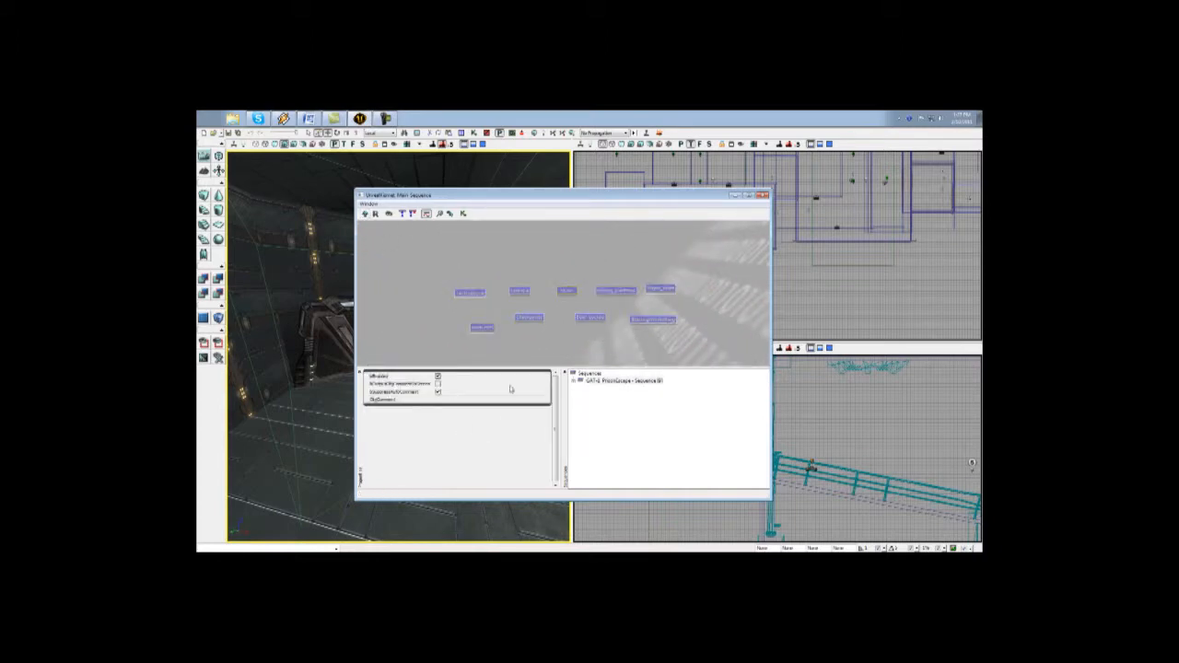
pyautogui.moveTo(623, 293); pyautogui.dragTo(642, 333)
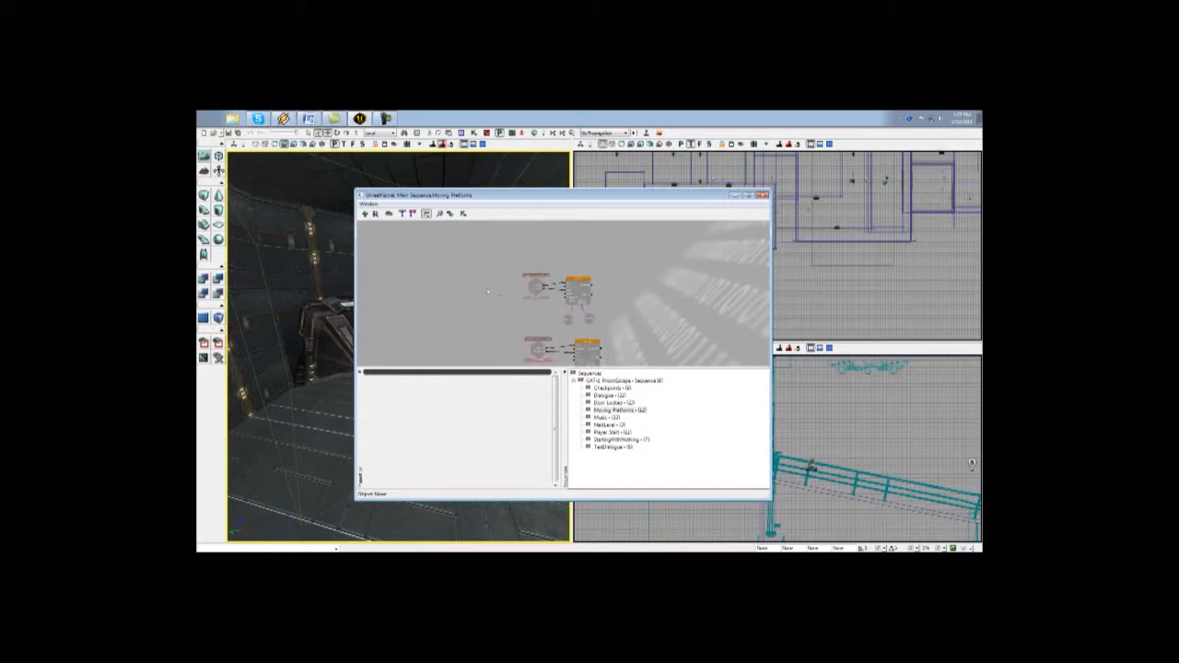
pyautogui.moveTo(488, 291); pyautogui.dragTo(481, 263)
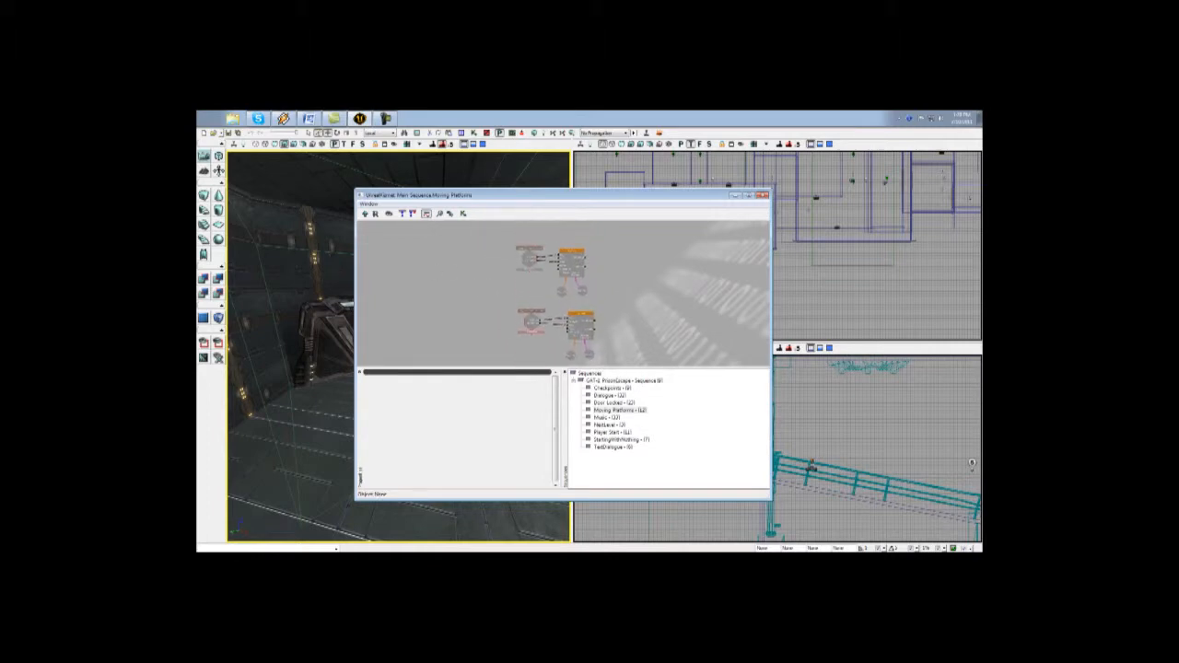
# Examine the Player_Start subsequence from the main sequence, and close Kismet
pyautogui.click(365, 214)
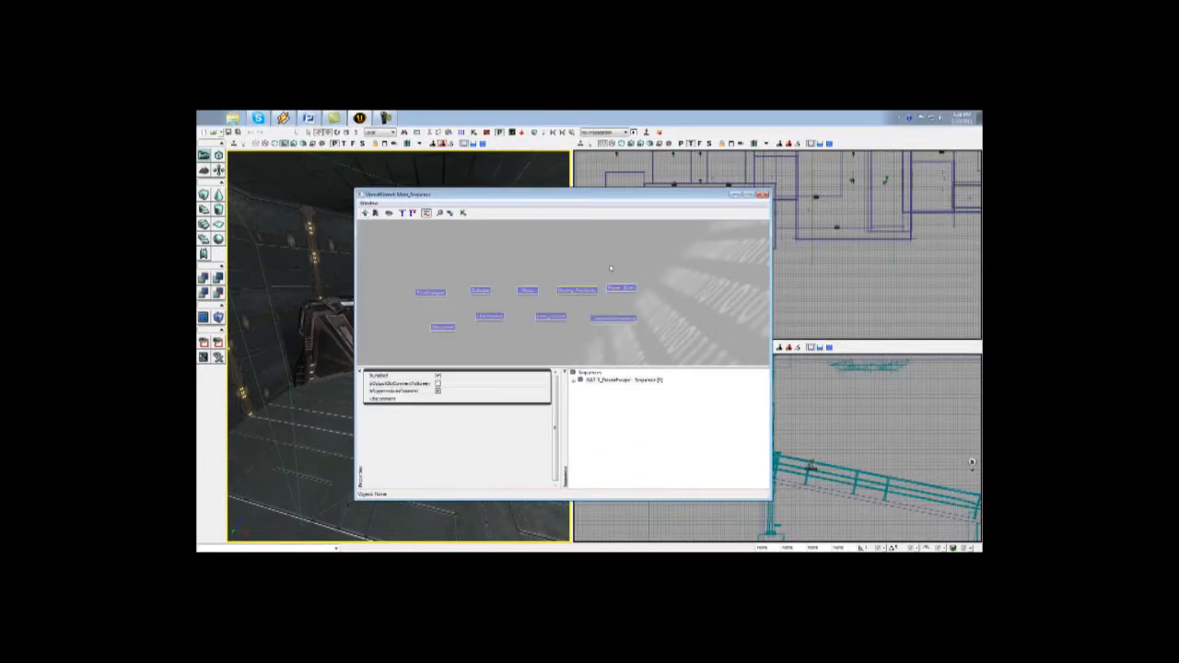
pyautogui.doubleClick(619, 294)
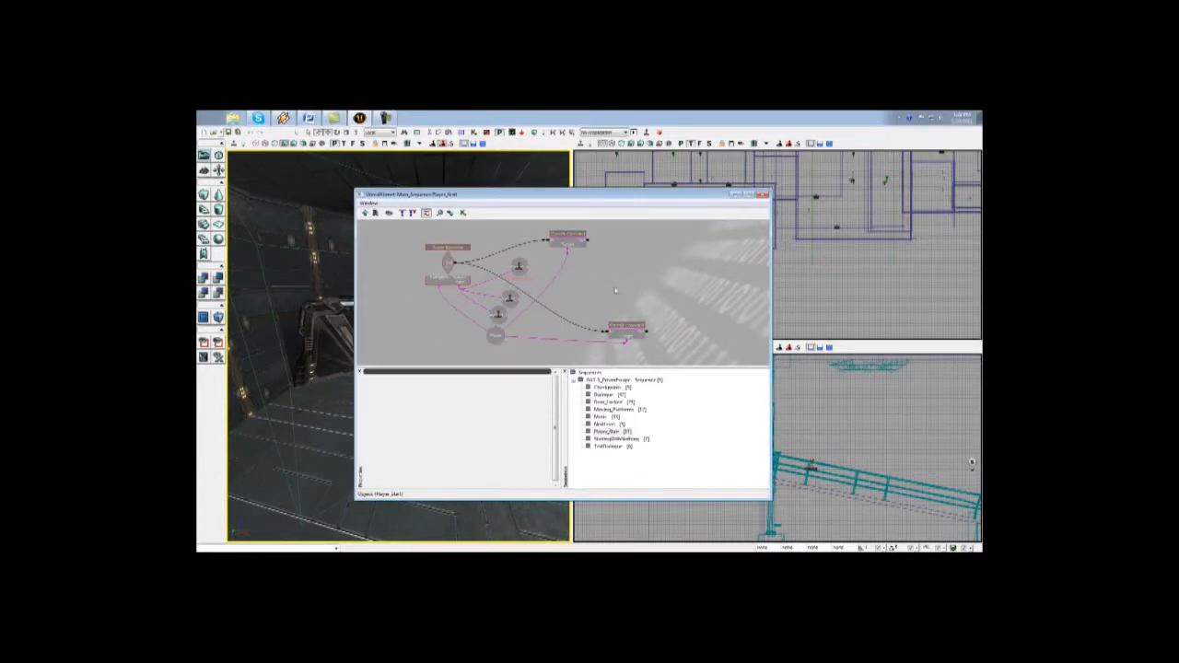
pyautogui.moveTo(446, 334)
pyautogui.mouseDown()
pyautogui.moveTo(476, 354)
pyautogui.moveTo(481, 333)
pyautogui.moveTo(460, 330)
pyautogui.mouseUp()
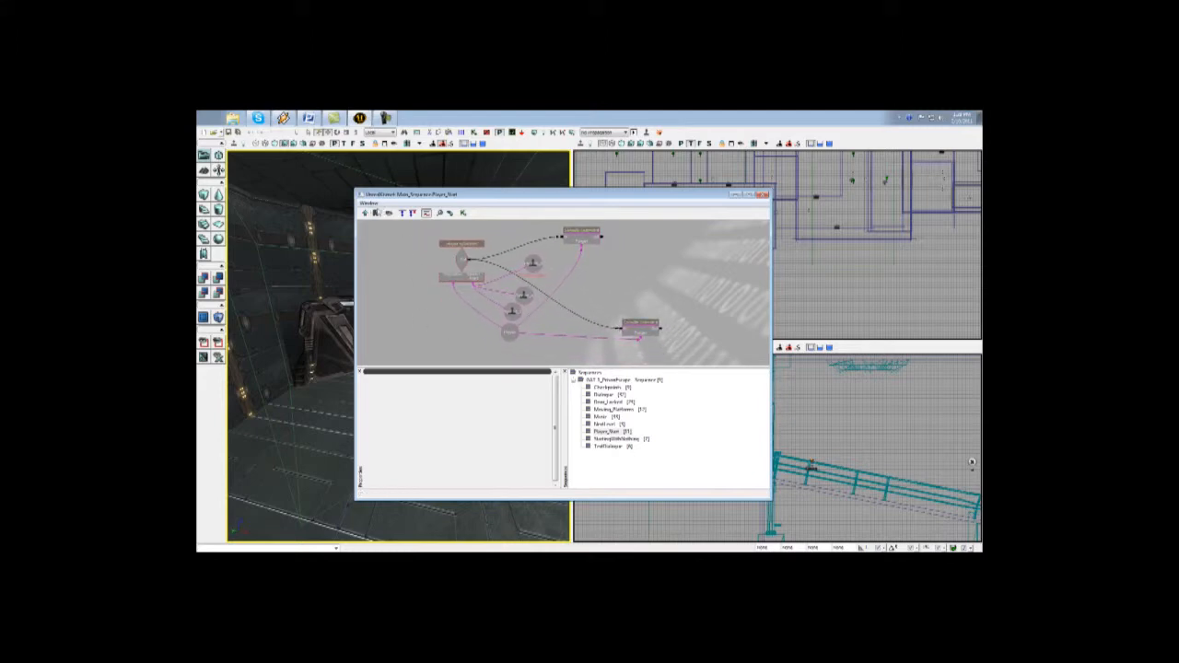
pyautogui.click(366, 214)
pyautogui.moveTo(480, 261); pyautogui.dragTo(446, 280)
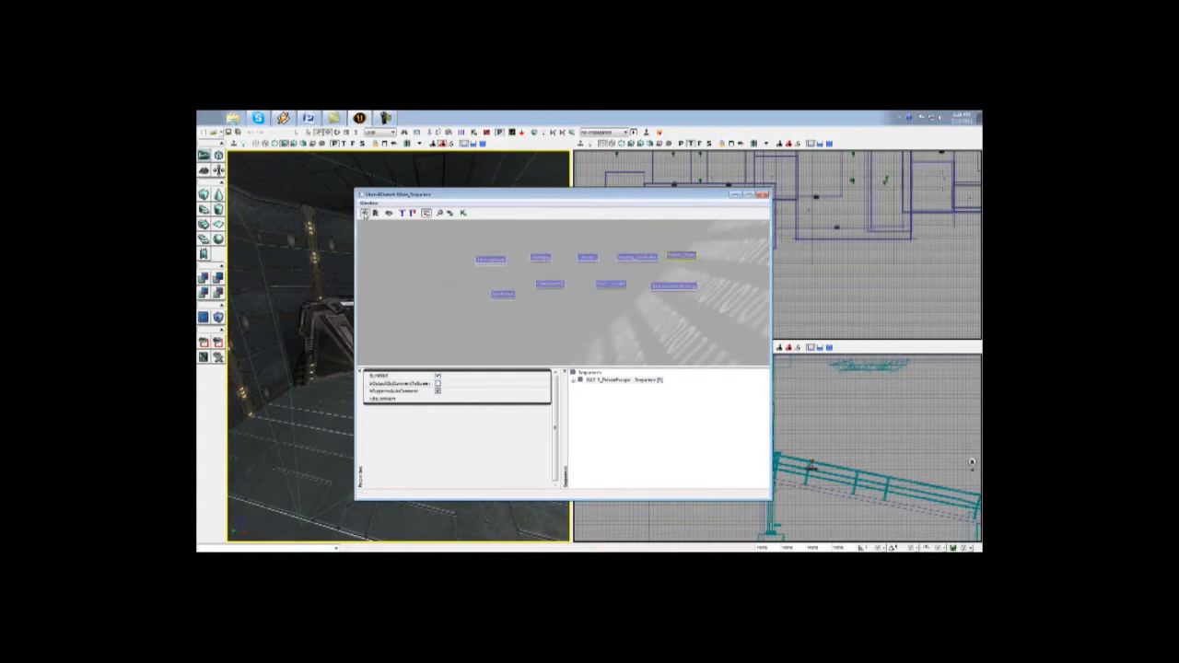
pyautogui.click(762, 196)
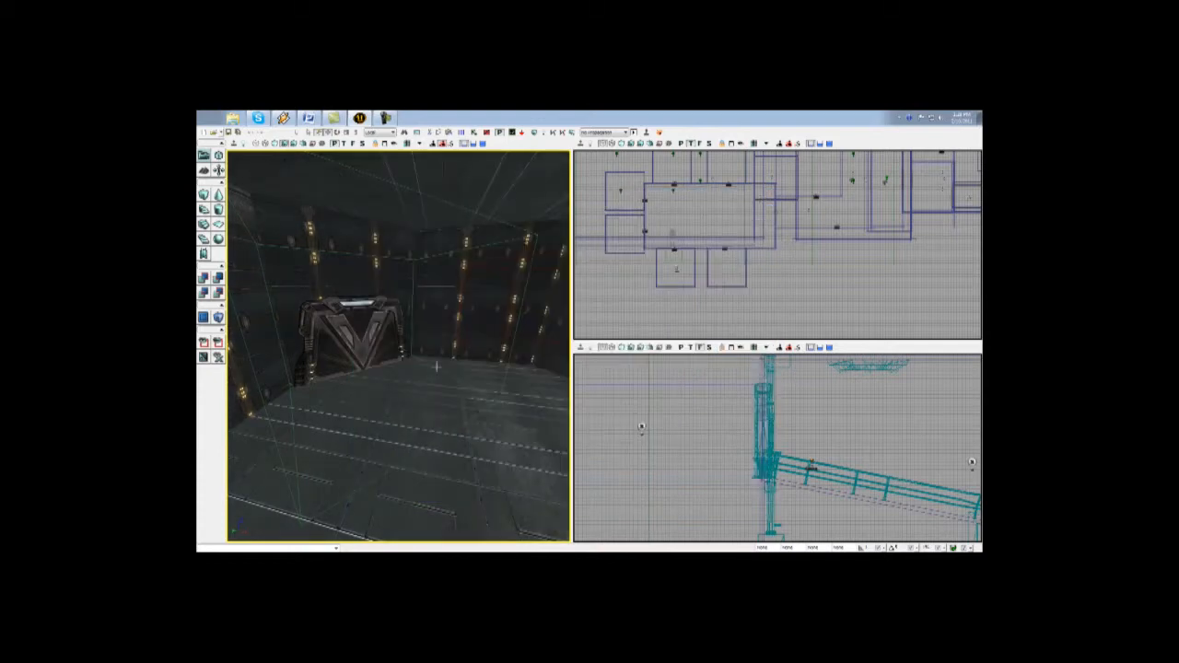
# Inspect the large metal-walled room and the grated-floor corridor leading out of it in the perspective view
pyautogui.moveTo(393, 367); pyautogui.dragTo(493, 368)
pyautogui.moveTo(432, 396); pyautogui.dragTo(461, 335)
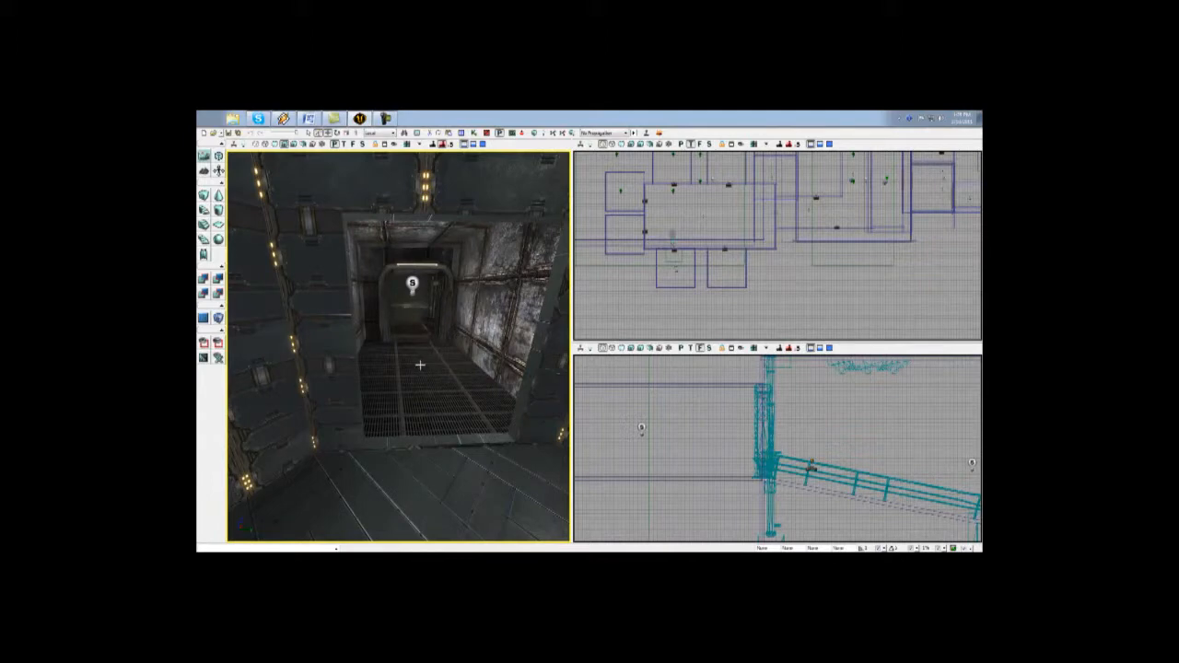
pyautogui.moveTo(420, 366); pyautogui.dragTo(516, 374)
pyautogui.moveTo(398, 368); pyautogui.dragTo(497, 369)
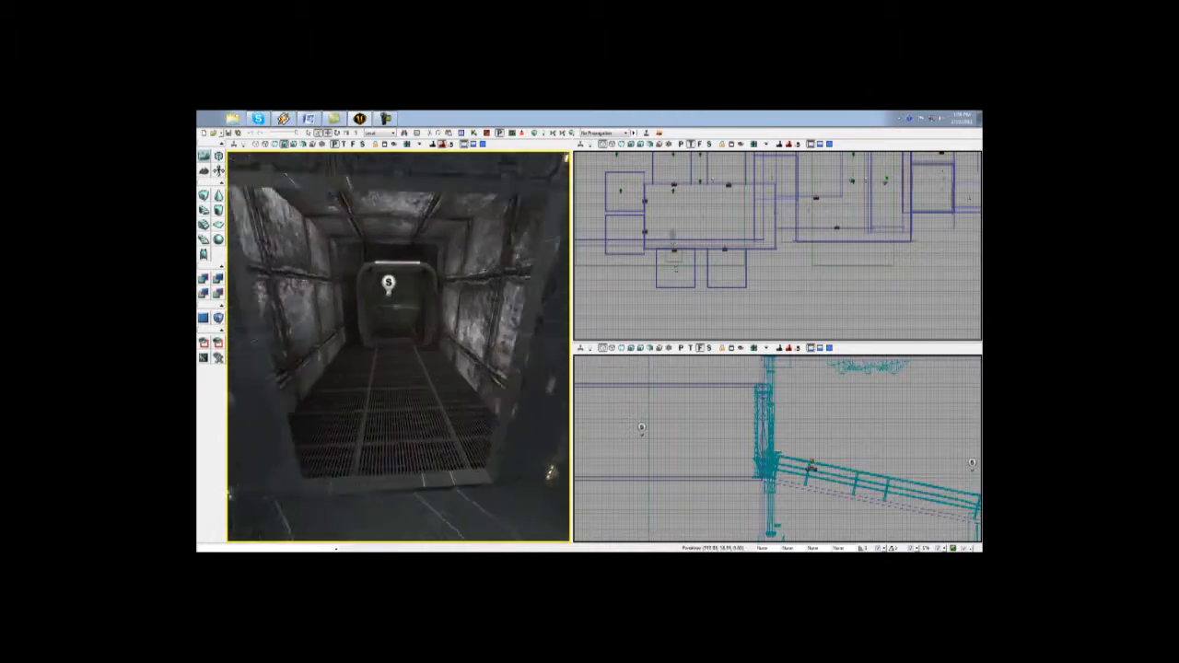
pyautogui.moveTo(398, 368); pyautogui.dragTo(497, 368)
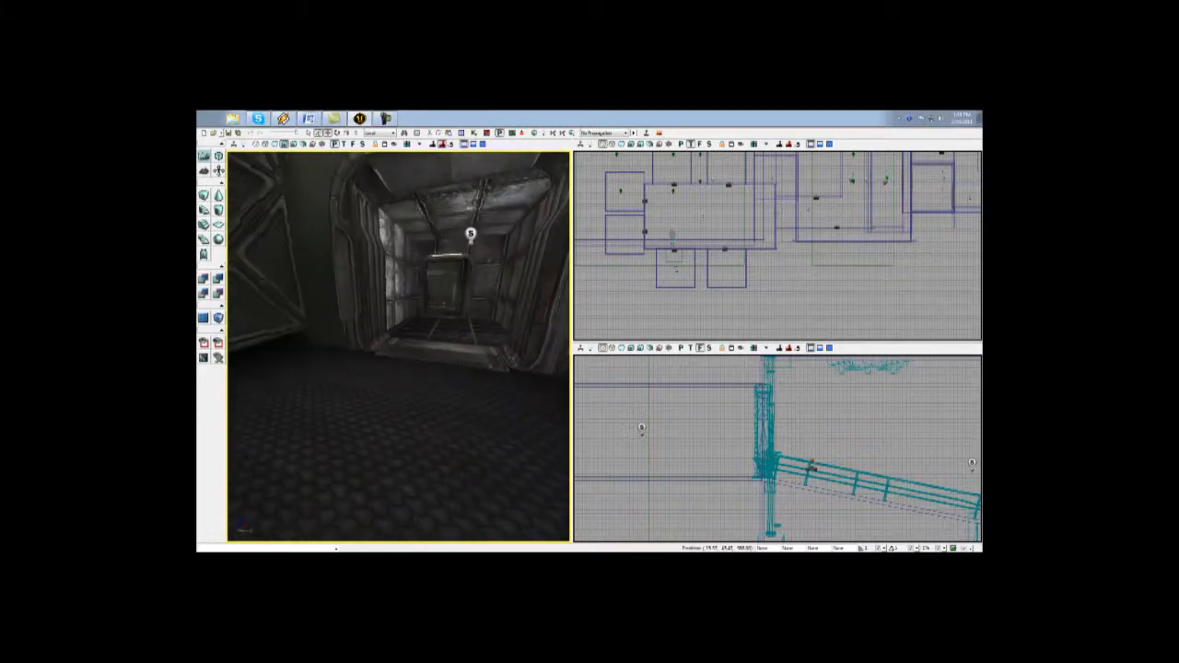
# Fly the perspective view outside the corridor and on to the white-walled room with the grated floor and observation window
pyautogui.moveTo(398, 368); pyautogui.dragTo(405, 276)
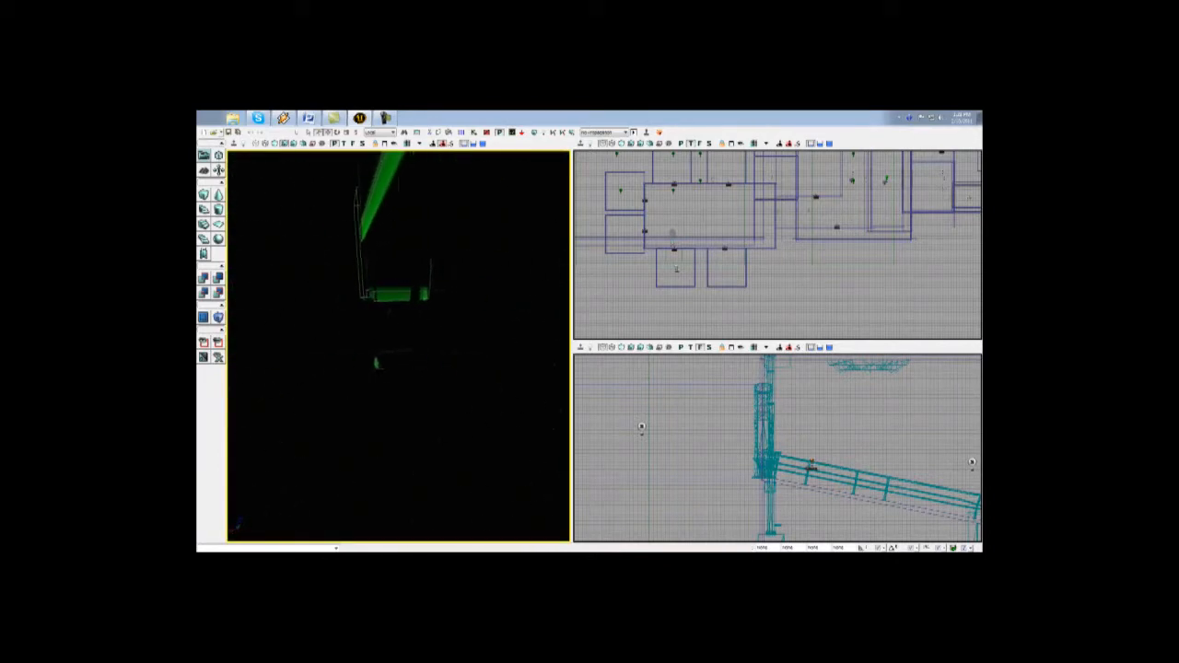
pyautogui.moveTo(398, 347); pyautogui.dragTo(553, 347, button='right')
pyautogui.moveTo(437, 322); pyautogui.dragTo(537, 322, button='right')
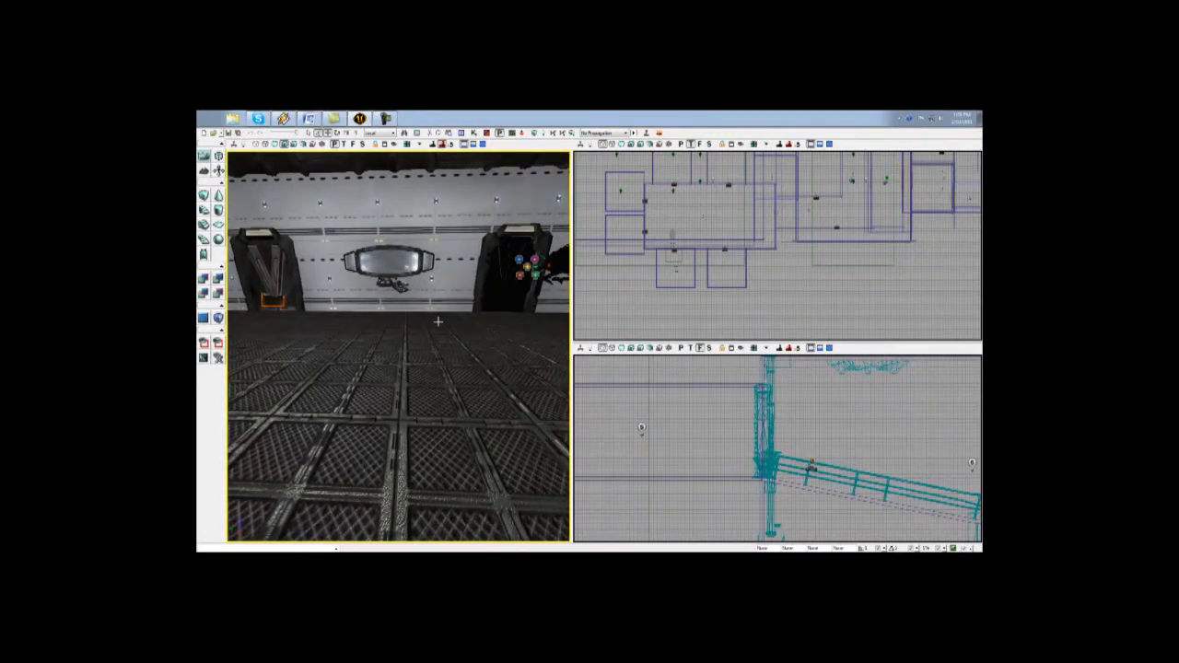